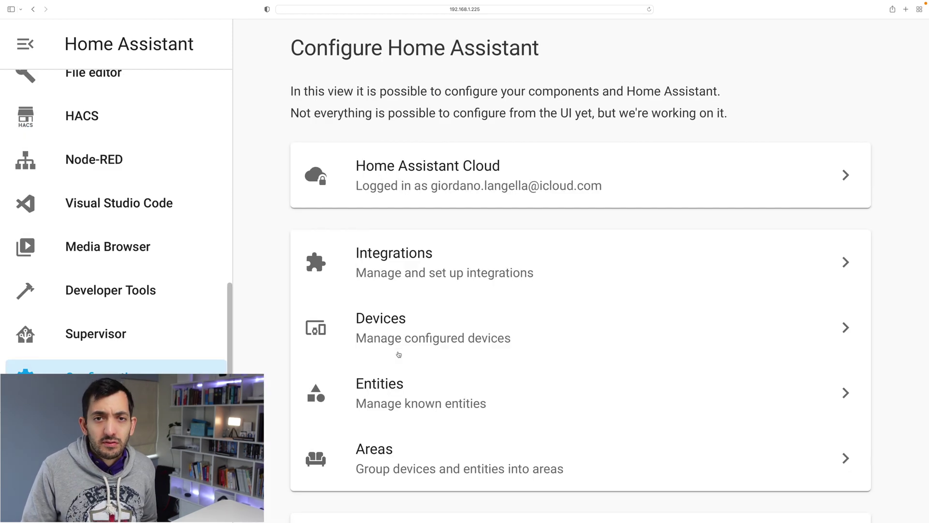
# - Scroll down the Configure Home Assistant page to reveal more settings
pyautogui.scroll(-10, 399, 355)
# - Start a new Dropdown helper and review the Zone helper's Ground and First options
pyautogui.click(445, 205)
pyautogui.click(813, 484)
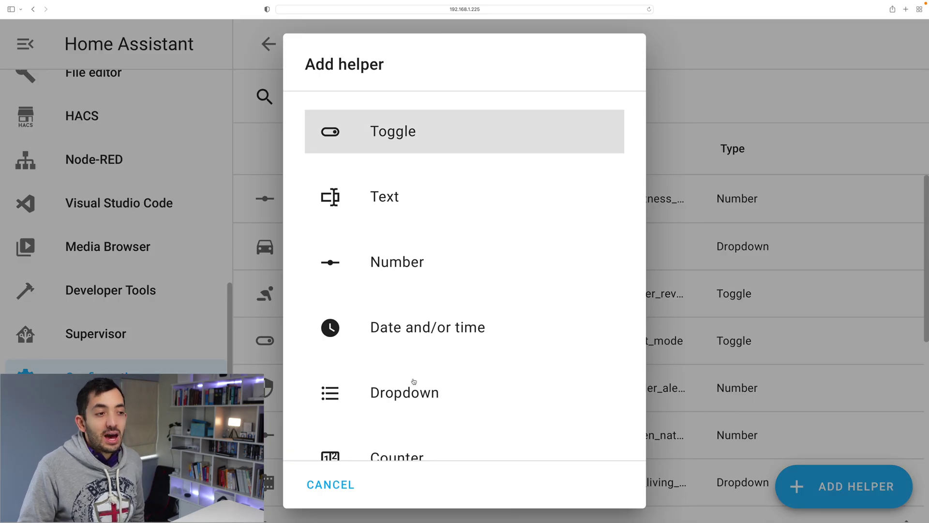
pyautogui.click(414, 381)
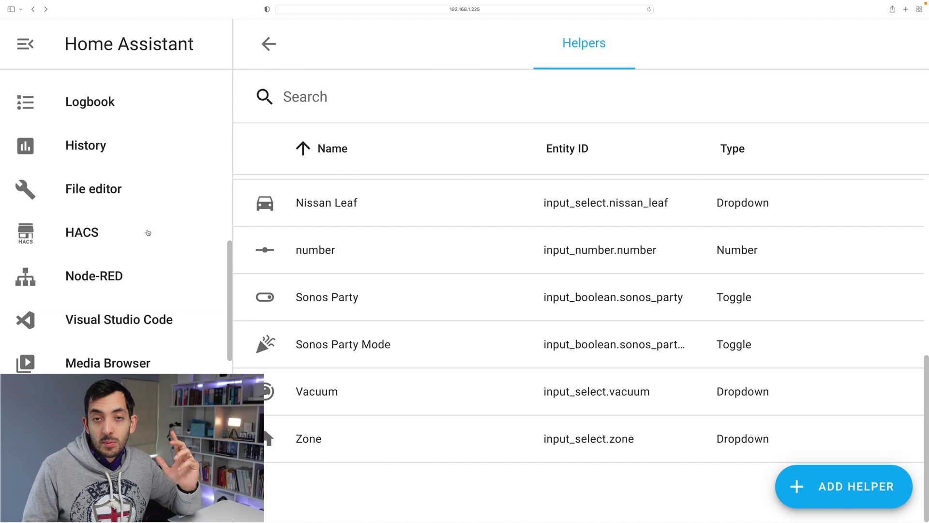
pyautogui.click(82, 232)
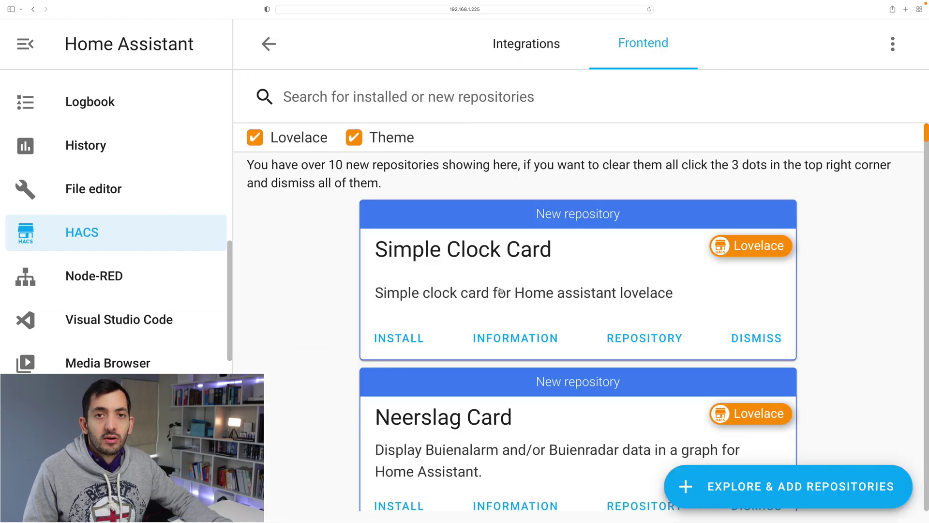
# - Search HACS repositories for 'st' and open the state-switch repository details
pyautogui.scroll(-4, 535, 262)
pyautogui.click(815, 495)
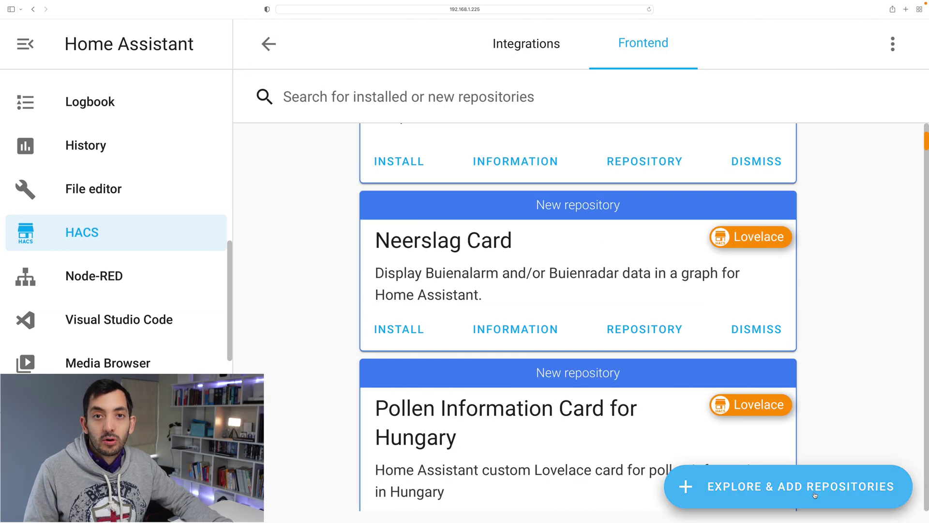
pyautogui.write('state')
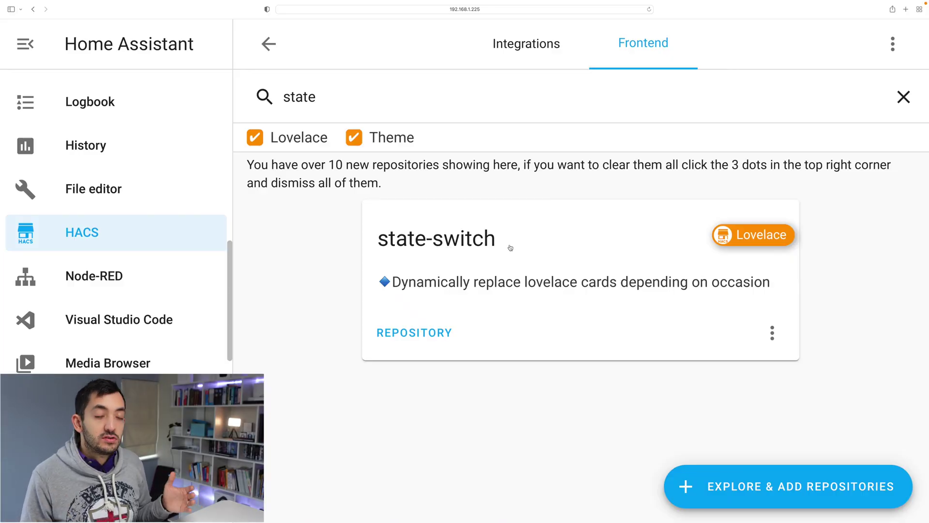
pyautogui.click(457, 245)
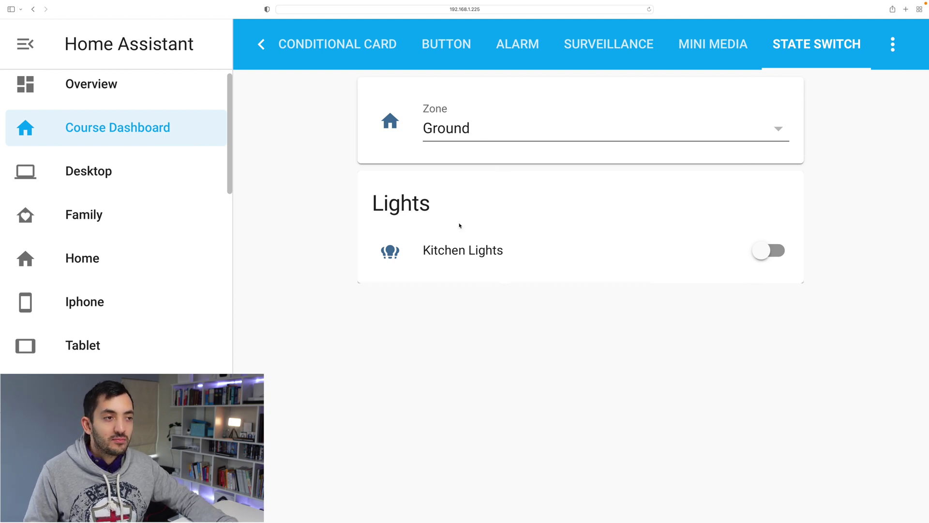
# - Switch the Zone dropdown on the State Switch view to First
pyautogui.click(755, 130)
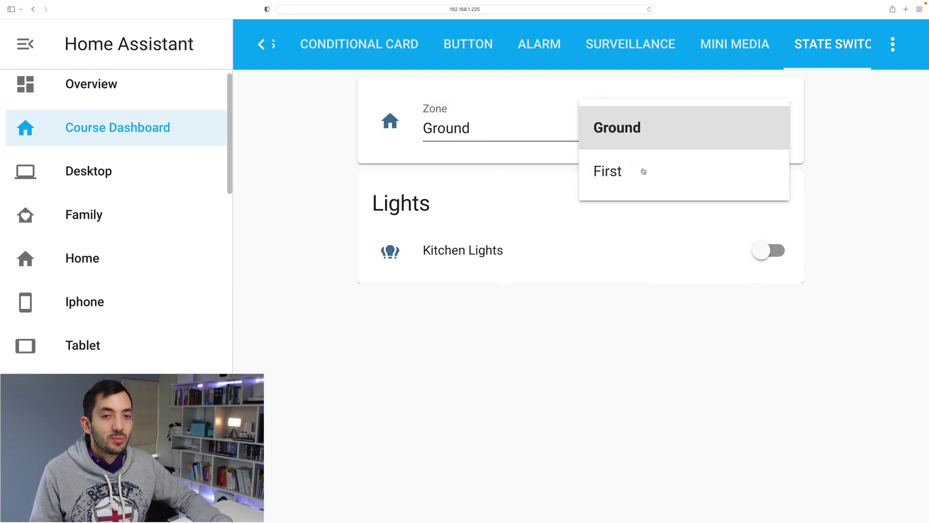
pyautogui.click(644, 172)
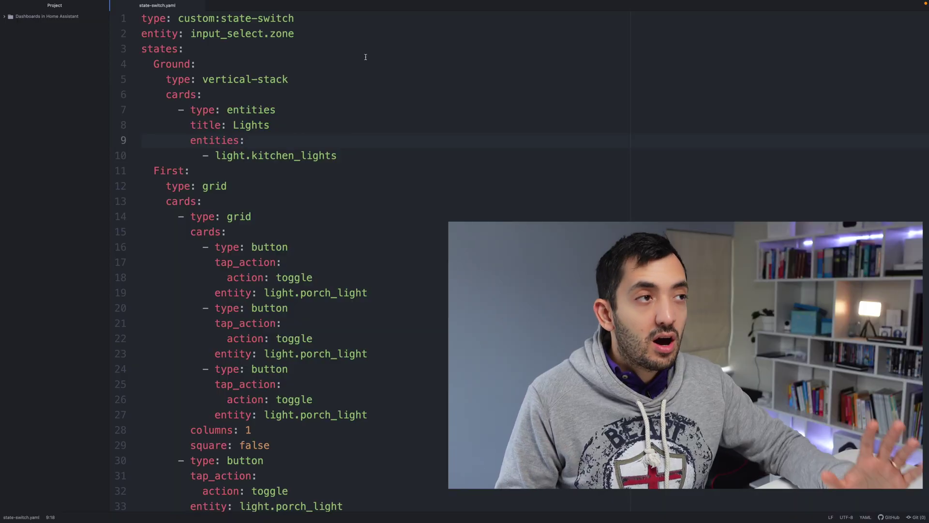
# - Highlight the custom:state-switch card type and the input_select.zone entity in state-switch.yaml
pyautogui.moveTo(178, 18); pyautogui.dragTo(350, 19)
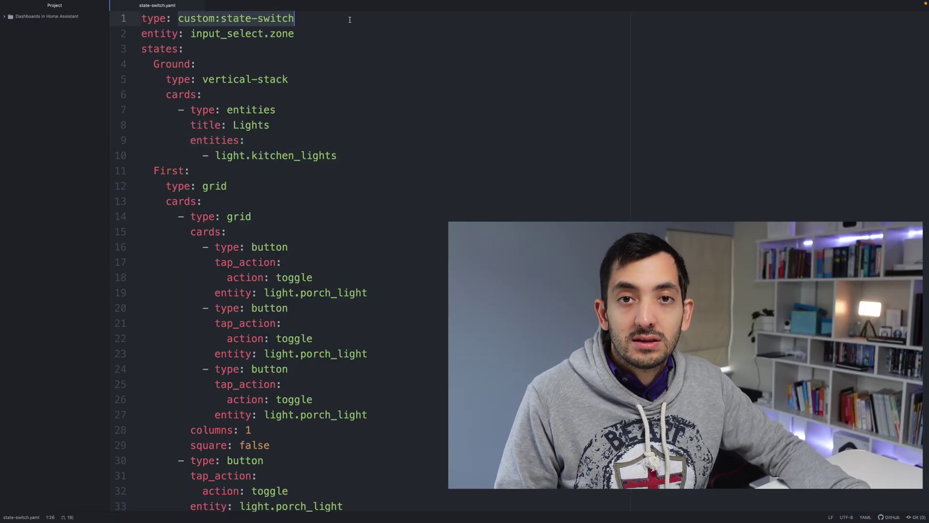
pyautogui.moveTo(190, 33); pyautogui.dragTo(338, 29)
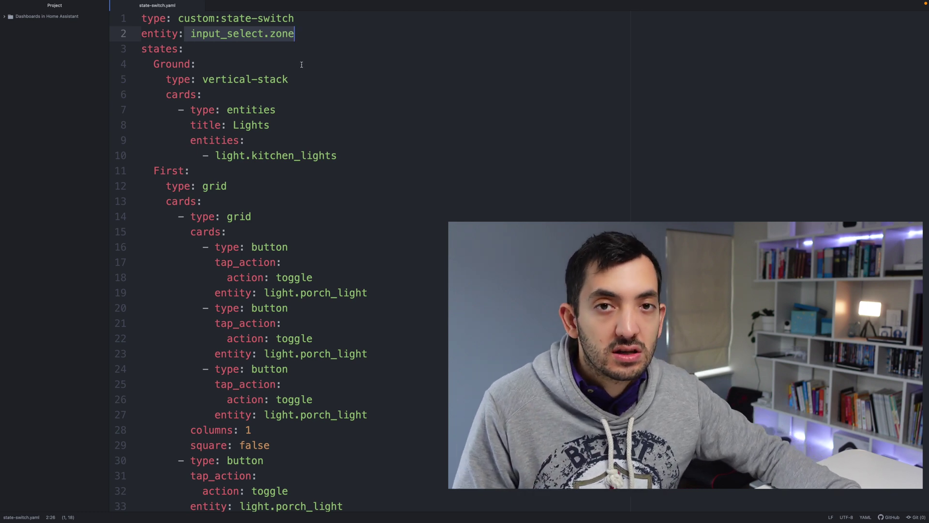
pyautogui.press('Down')
pyautogui.press('Down')
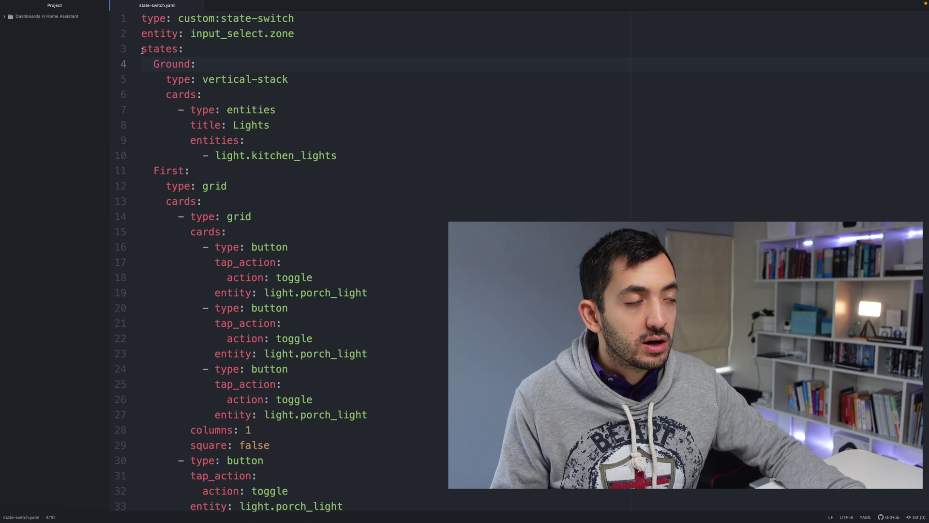
# - Highlight the states key and the Ground and First state blocks
pyautogui.click(143, 50)
pyautogui.moveTo(143, 49); pyautogui.dragTo(193, 49)
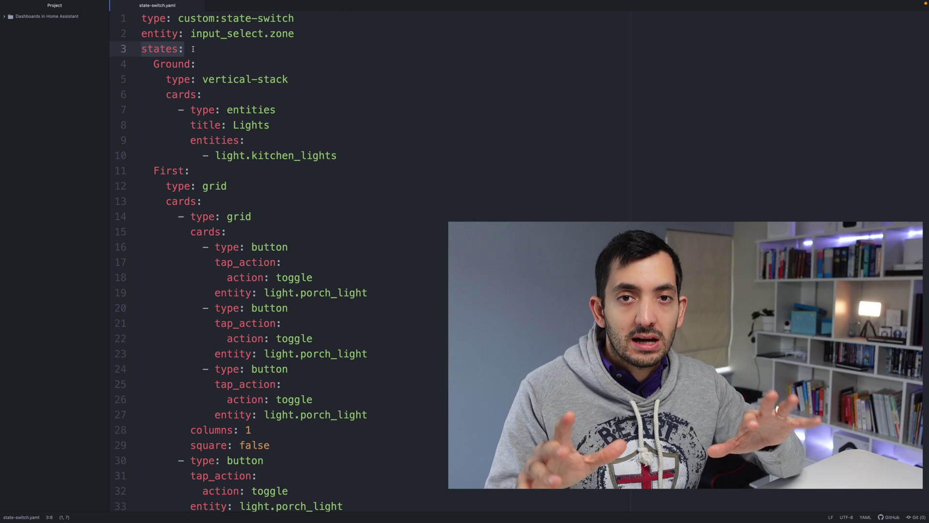
pyautogui.click(156, 70)
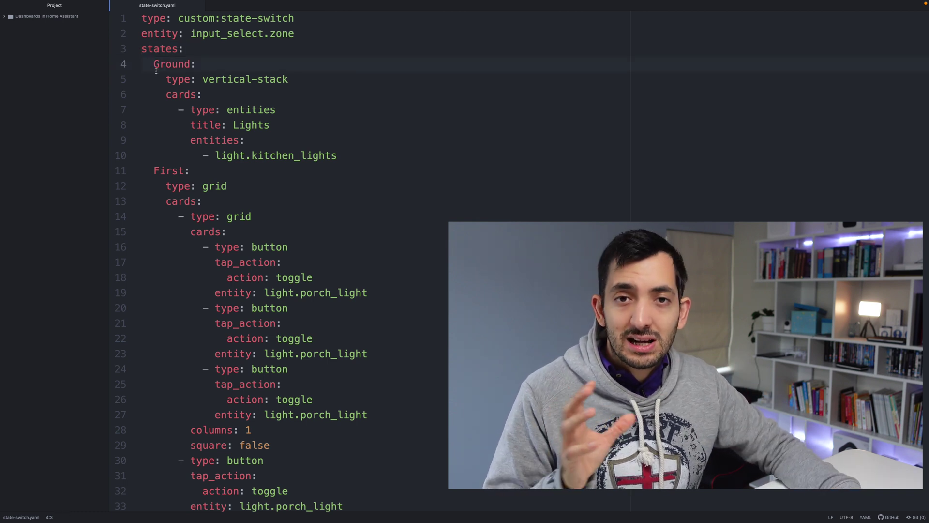
pyautogui.moveTo(144, 64); pyautogui.dragTo(364, 156)
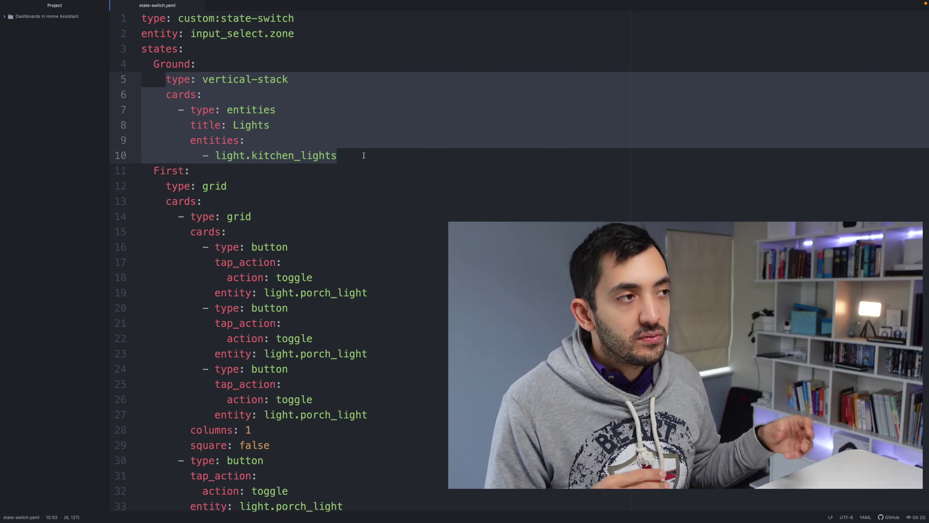
pyautogui.moveTo(154, 171); pyautogui.dragTo(368, 515)
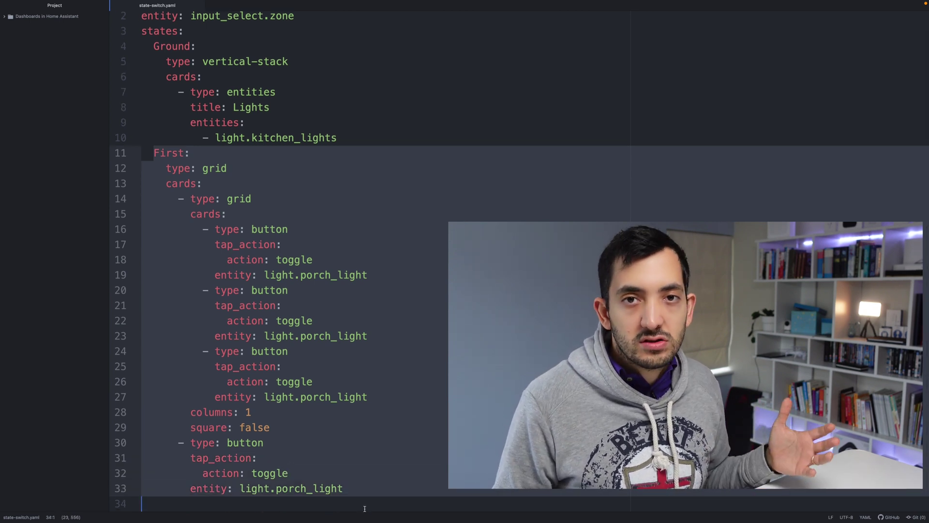
pyautogui.press('Left')
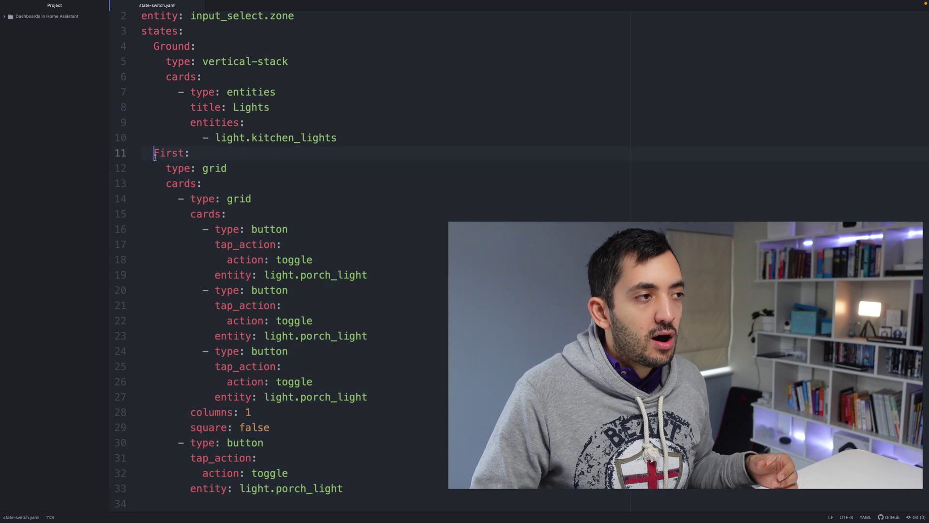
pyautogui.moveTo(152, 168); pyautogui.dragTo(388, 483)
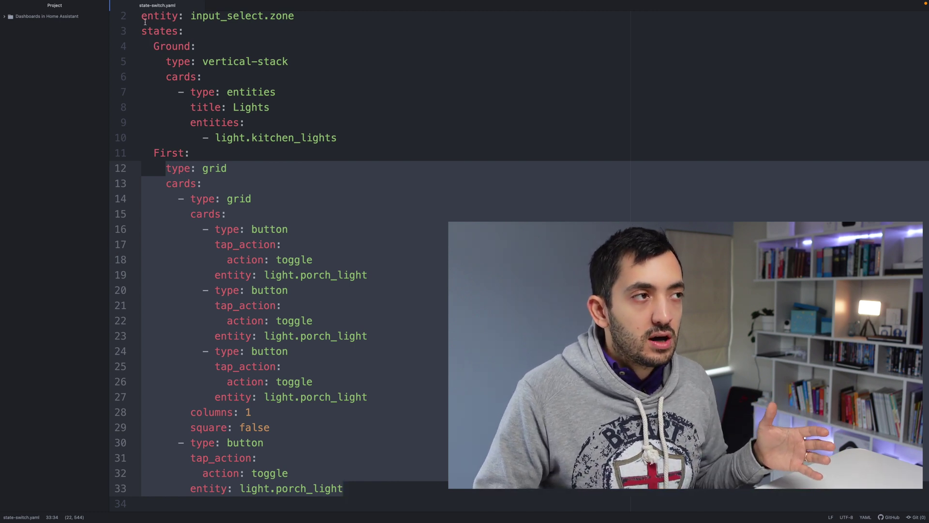
pyautogui.click(285, 135)
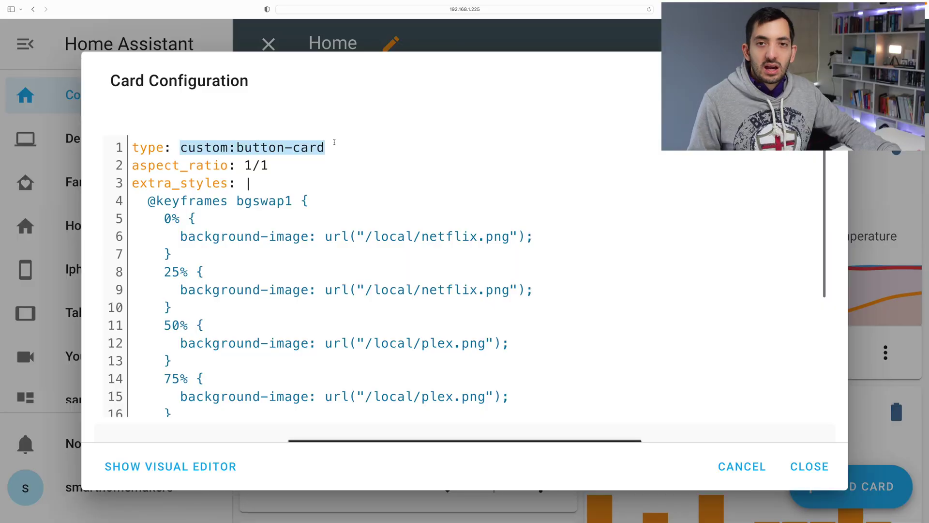
# - Highlight the aspect_ratio setting, the keyframes line and the 0% keyframe in the card YAML
pyautogui.moveTo(133, 165); pyautogui.dragTo(277, 166)
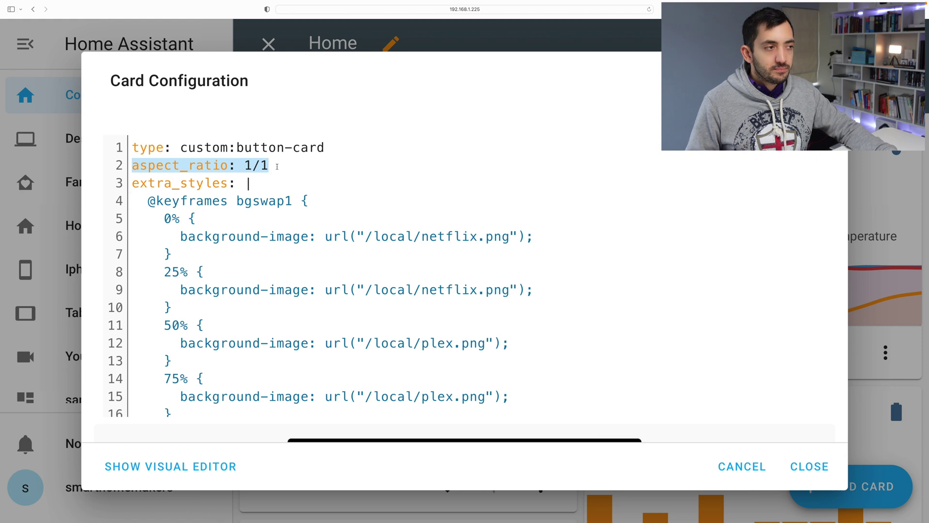
pyautogui.click(352, 201)
pyautogui.hotkey('shift', 'Up')
pyautogui.click(352, 202)
pyautogui.scroll(-1, 352, 207)
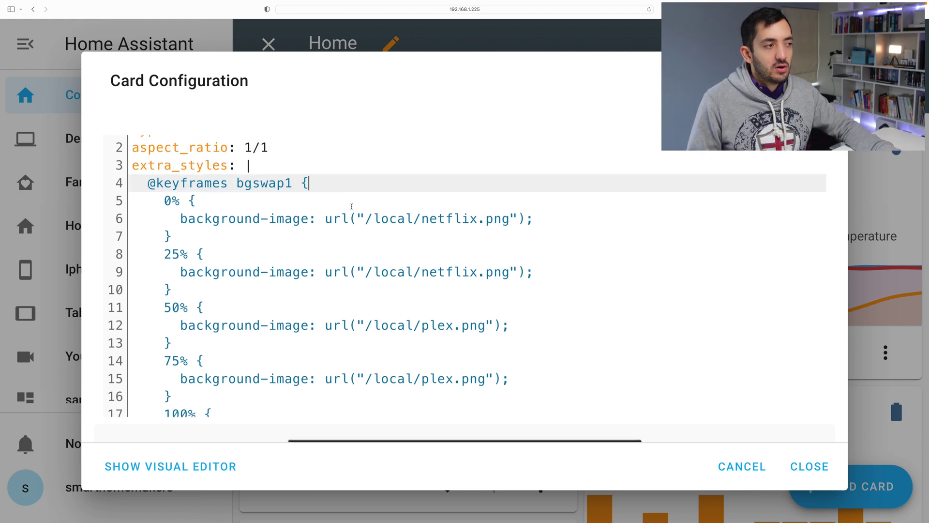
pyautogui.scroll(-2, 352, 206)
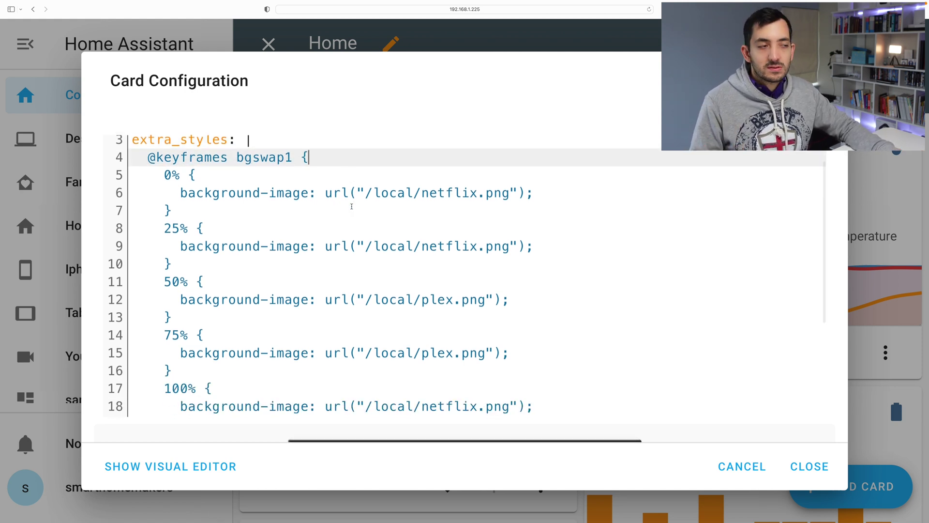
pyautogui.moveTo(156, 178); pyautogui.dragTo(195, 176)
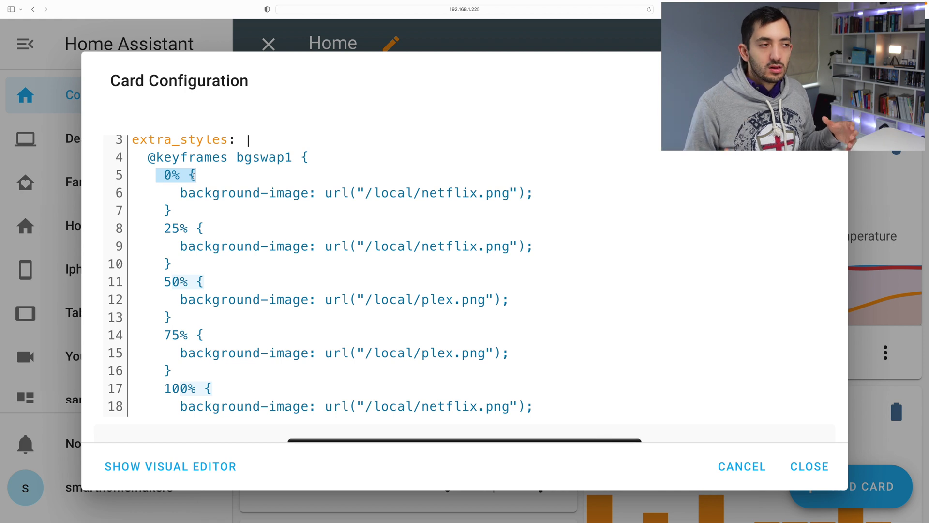
pyautogui.click(163, 176)
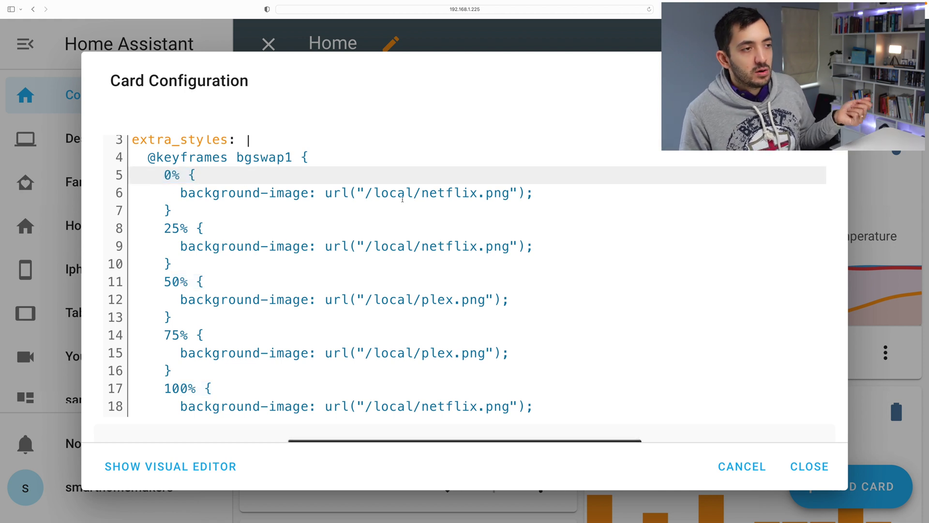
# - Highlight the netflix.png image path and its local/, png and netflix parts
pyautogui.moveTo(422, 193); pyautogui.dragTo(512, 193)
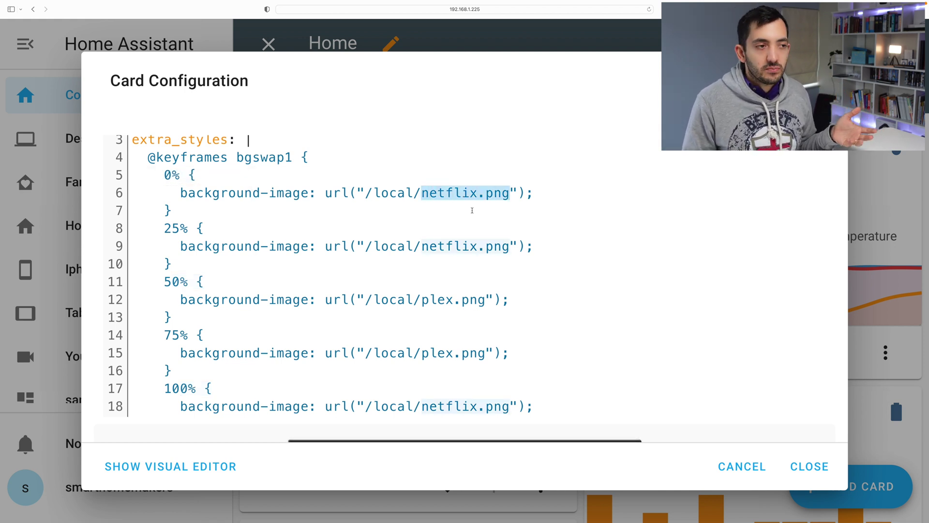
pyautogui.click(470, 211)
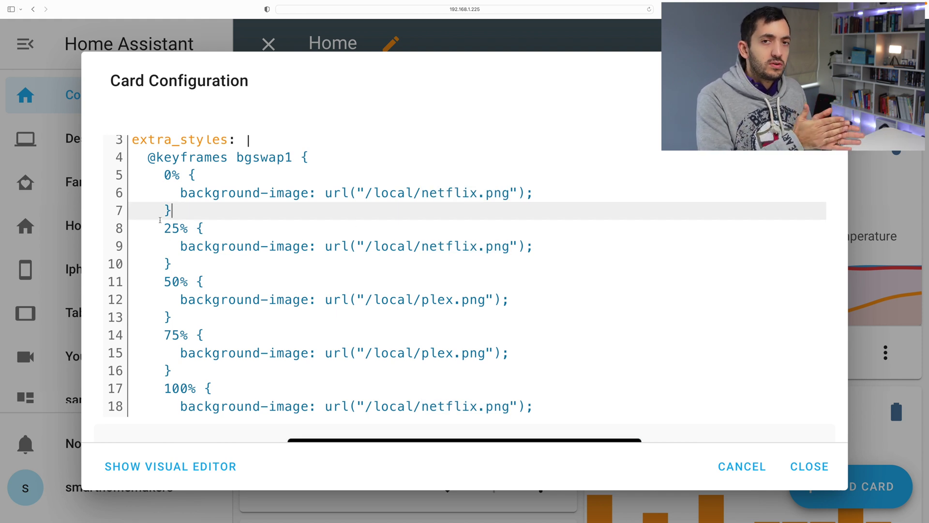
pyautogui.moveTo(397, 246); pyautogui.dragTo(491, 244)
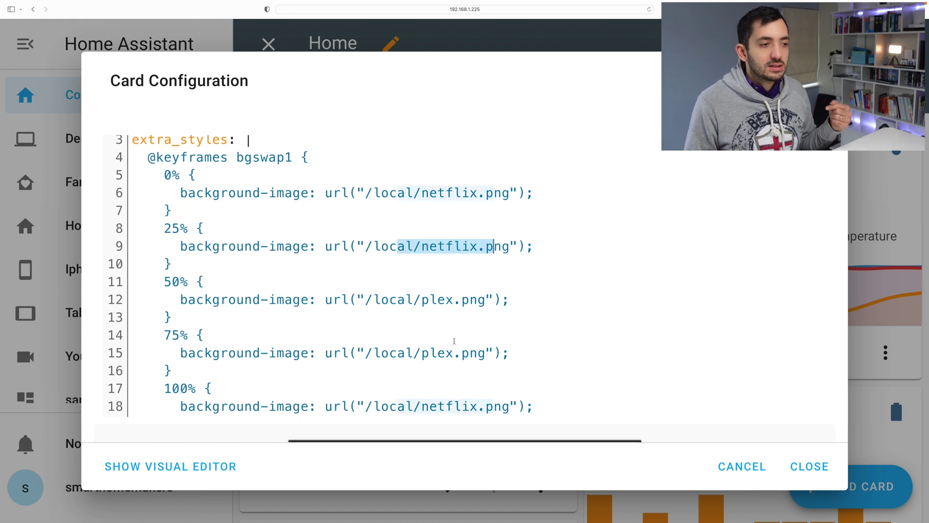
pyautogui.click(454, 342)
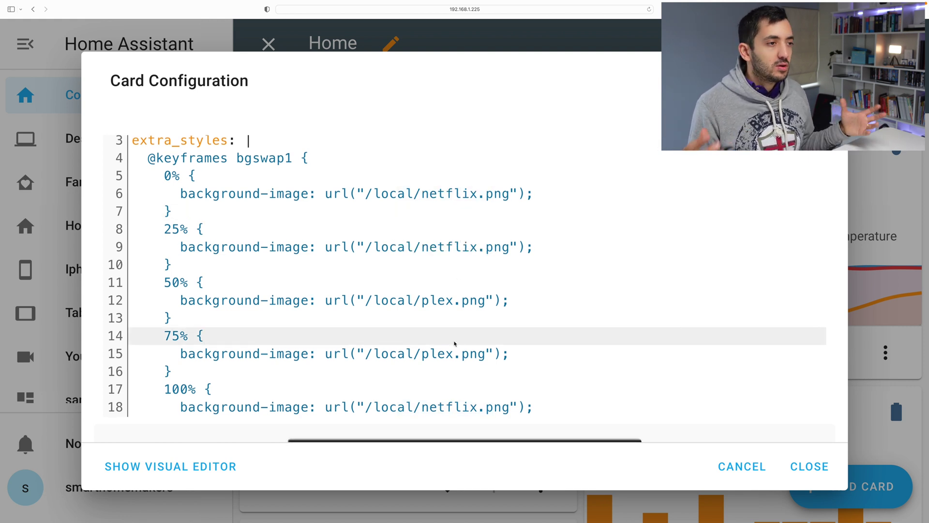
pyautogui.moveTo(373, 193); pyautogui.dragTo(421, 194)
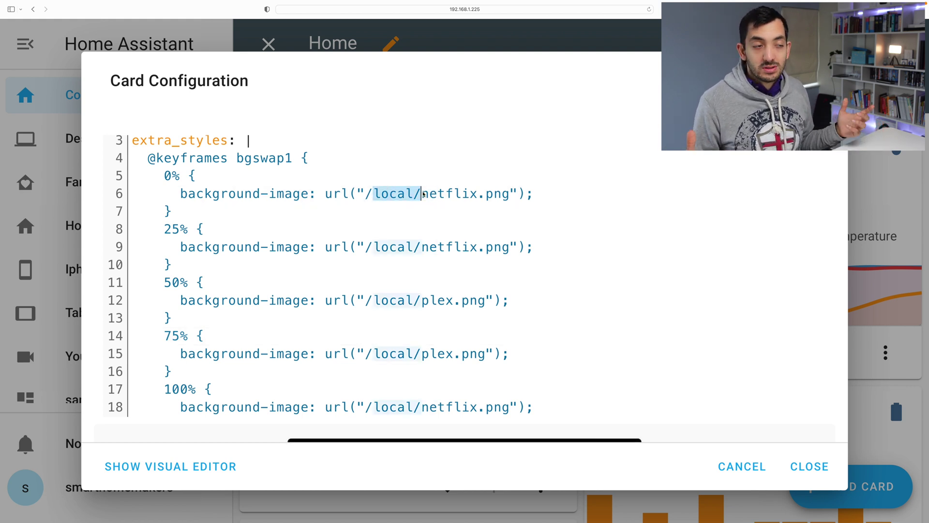
pyautogui.doubleClick(496, 194)
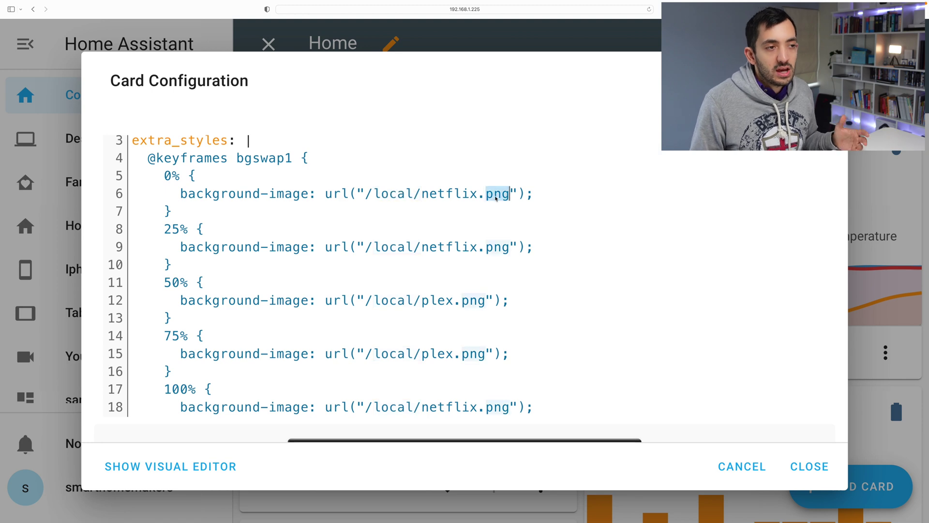
pyautogui.click(452, 194)
pyautogui.doubleClick(452, 194)
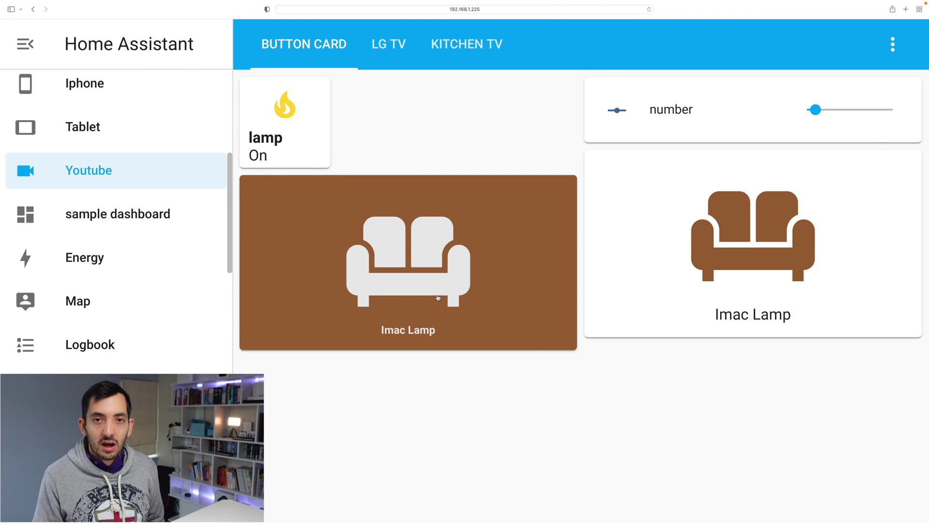
# - Toggle the Imac Lamp from its card on the Button Card view
pyautogui.click(435, 299)
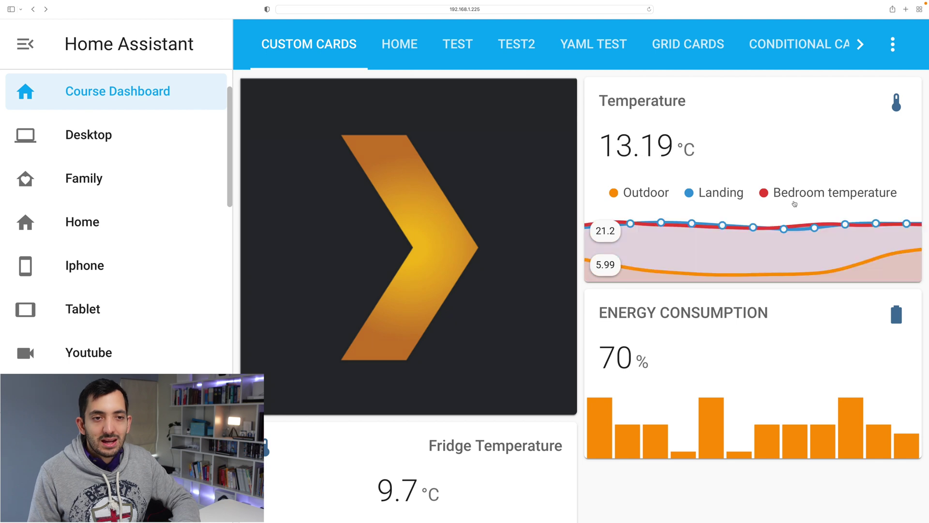
# - Open the Temperature card's editor and highlight its custom:mini-graph-card type
pyautogui.moveTo(821, 199)
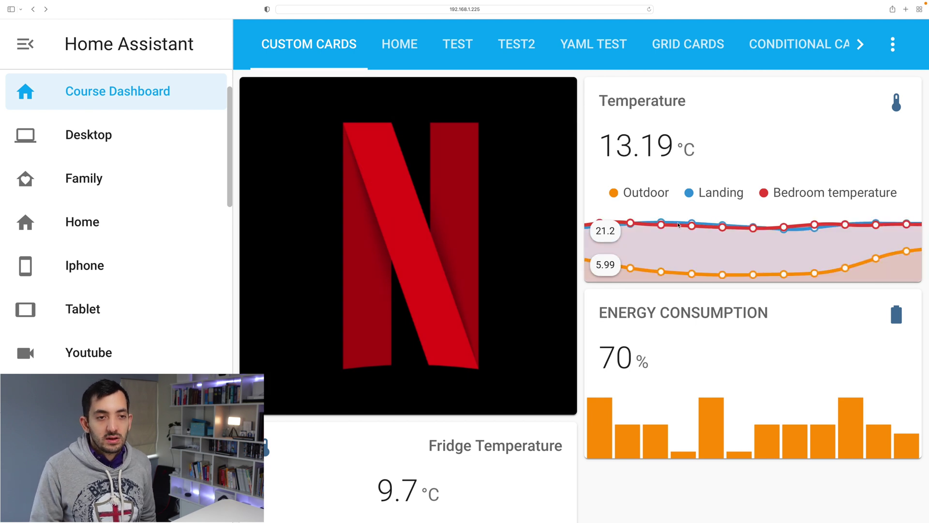
pyautogui.scroll(-3, 712, 319)
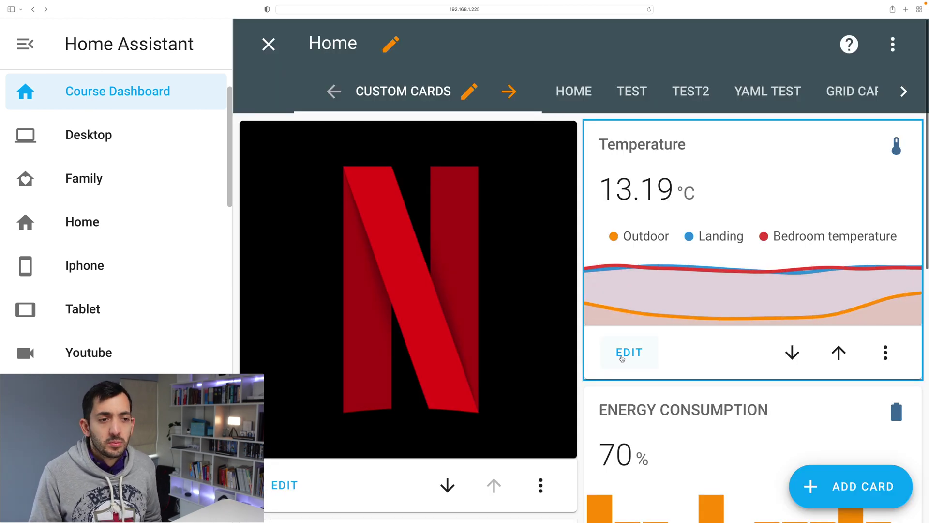
pyautogui.click(622, 359)
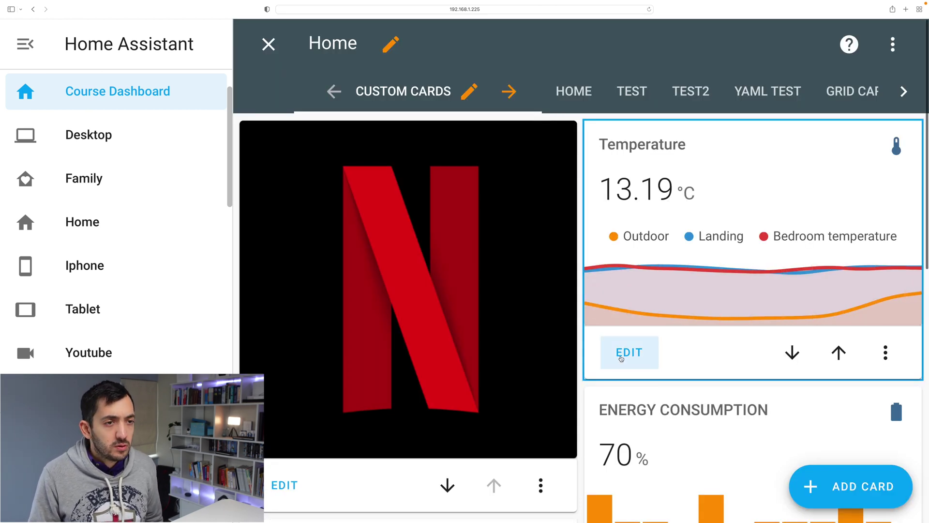
pyautogui.moveTo(180, 148); pyautogui.dragTo(383, 144)
# - Highlight the Temperature name, mdi:thermometer icon, and Outdoor sensor entity lines in the YAML
pyautogui.click(262, 165)
pyautogui.doubleClick(220, 165)
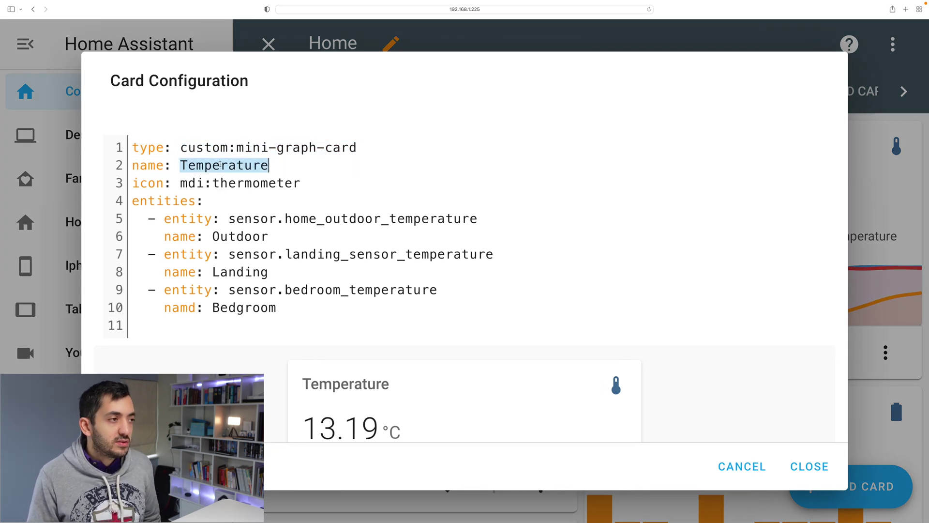
pyautogui.moveTo(181, 184); pyautogui.dragTo(301, 184)
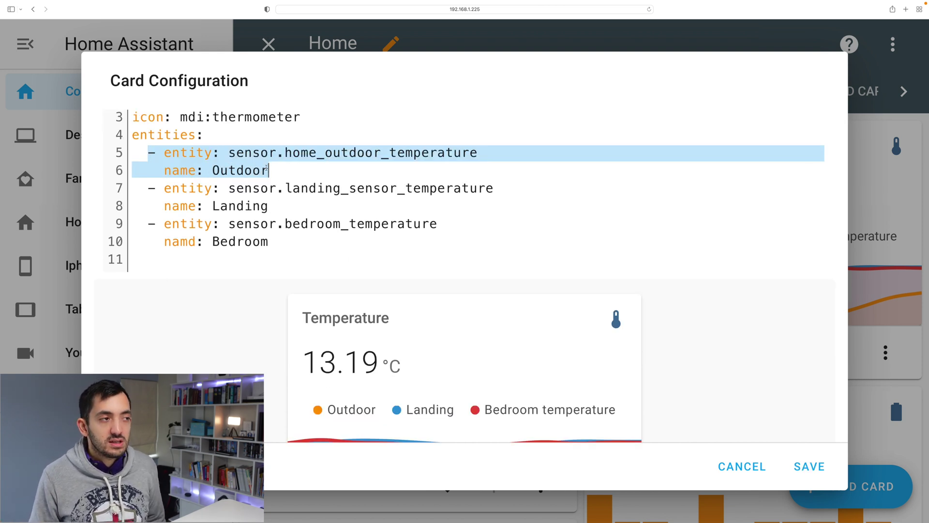
pyautogui.click(268, 169)
pyautogui.moveTo(180, 153); pyautogui.dragTo(414, 153)
pyautogui.click(227, 169)
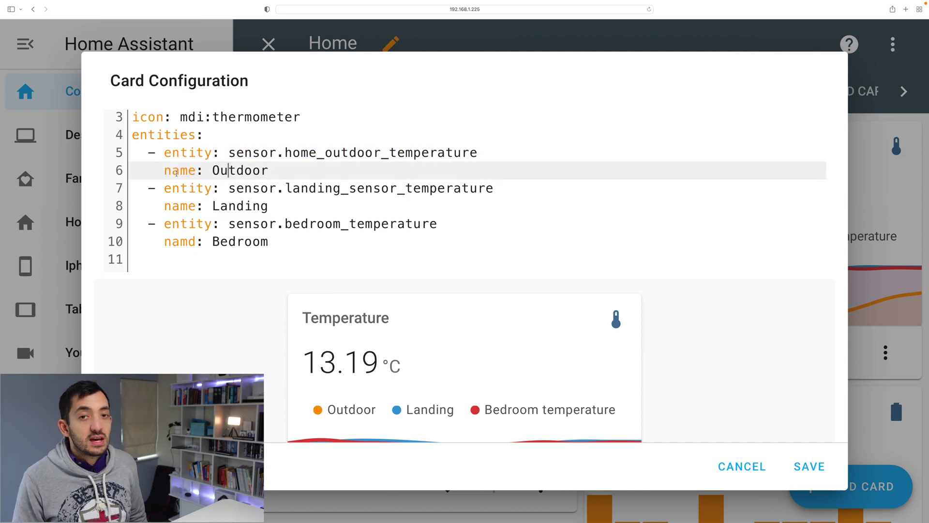
pyautogui.moveTo(157, 171); pyautogui.dragTo(301, 166)
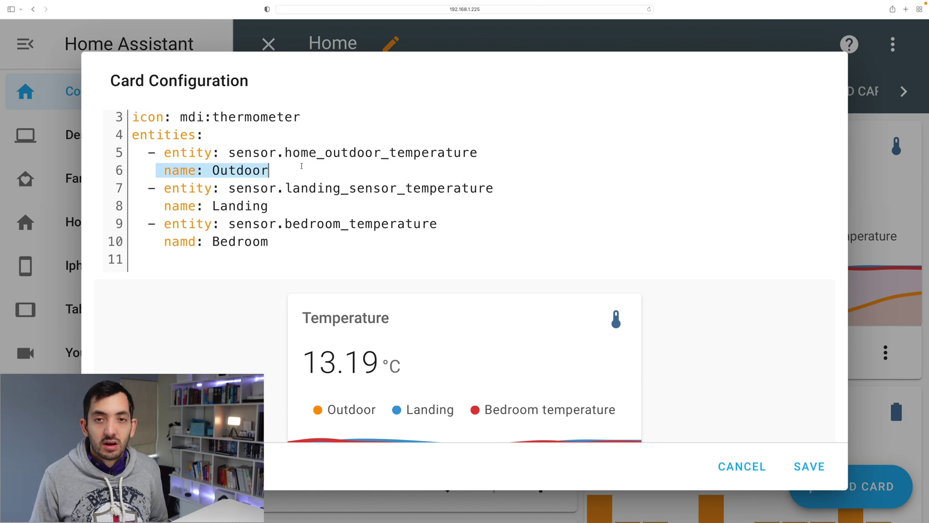
pyautogui.click(301, 166)
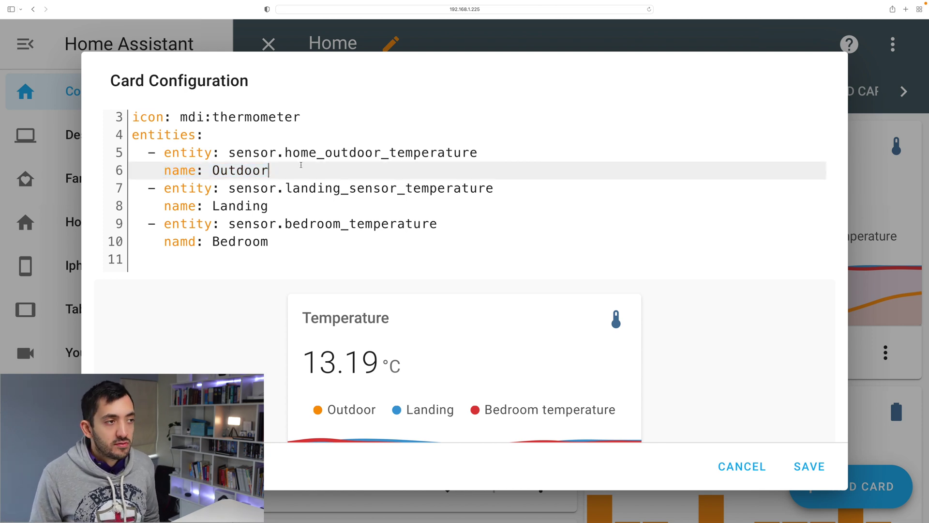
pyautogui.moveTo(286, 153); pyautogui.dragTo(486, 151)
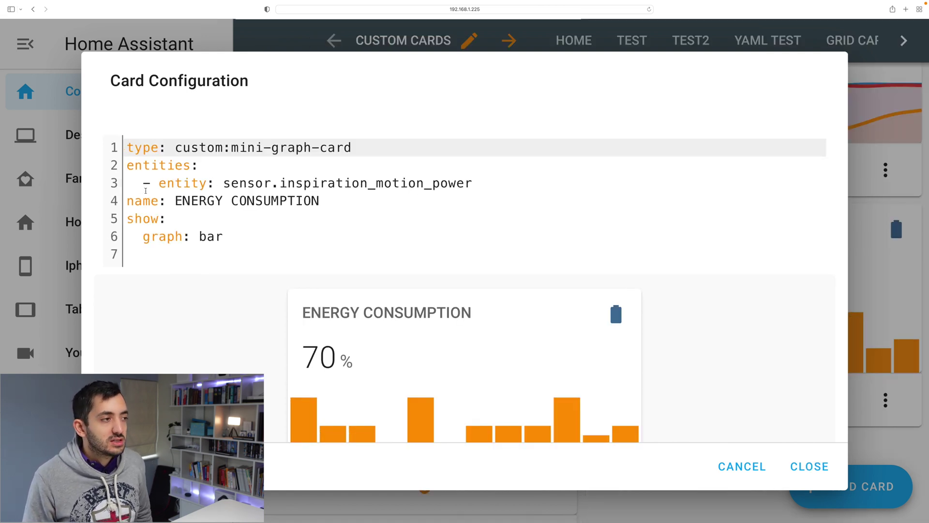
# - Highlight the show option and the graph: bar setting in the Energy Consumption YAML
pyautogui.doubleClick(163, 216)
pyautogui.click(190, 223)
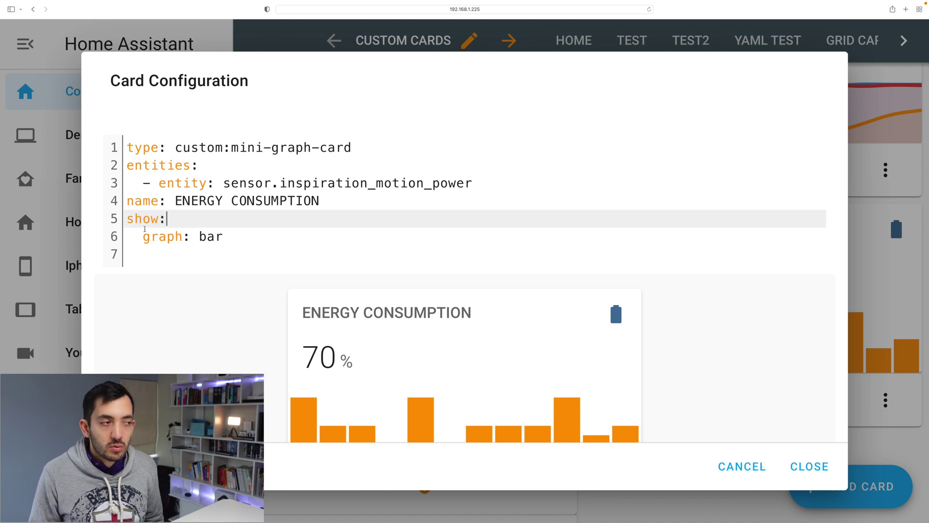
pyautogui.moveTo(144, 237); pyautogui.dragTo(218, 237)
pyautogui.click(311, 250)
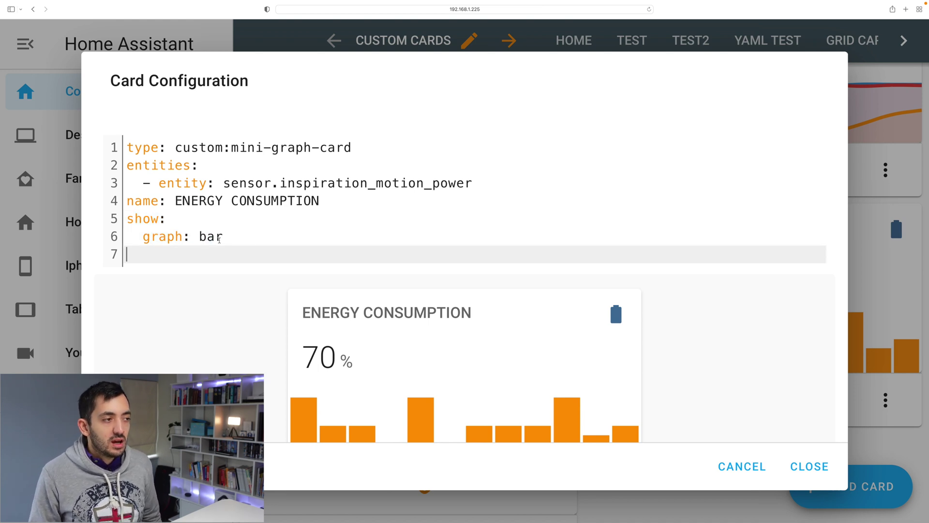
pyautogui.doubleClick(212, 236)
pyautogui.scroll(-2, 377, 310)
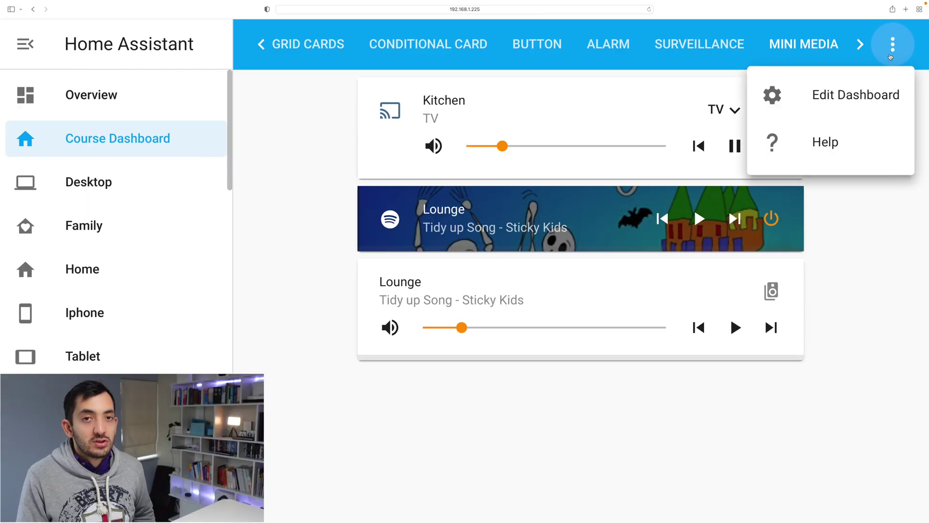
# - In edit mode, set the Lounge Spotify card's artwork to full-cover and save
pyautogui.click(852, 94)
pyautogui.click(402, 375)
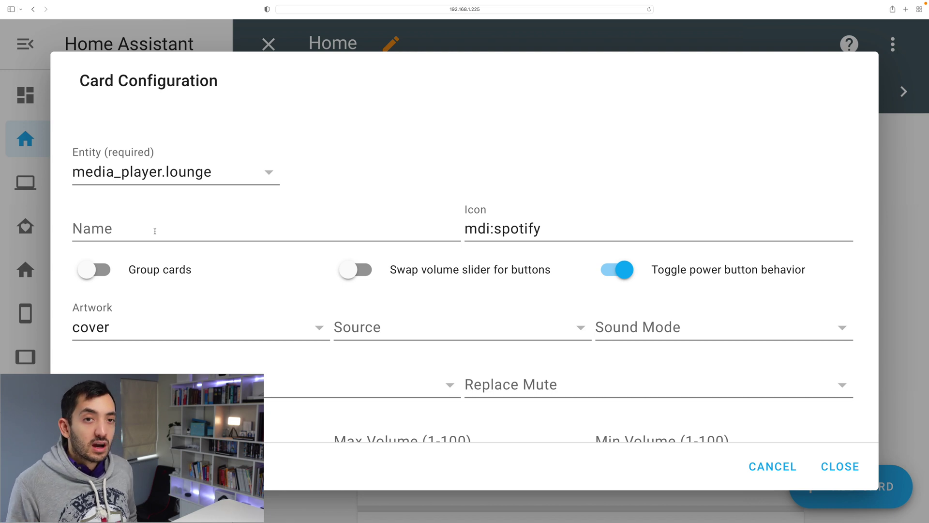
pyautogui.scroll(-2, 150, 271)
pyautogui.click(148, 288)
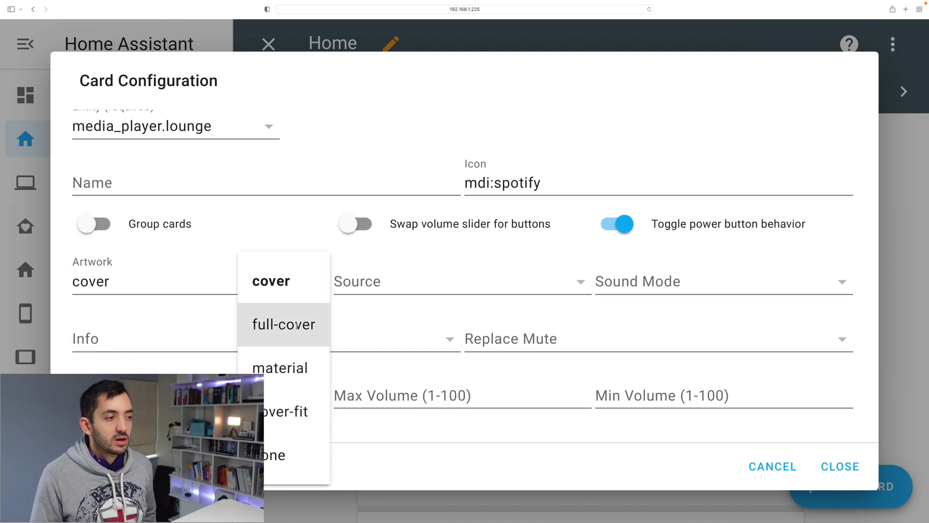
pyautogui.click(297, 326)
pyautogui.click(819, 467)
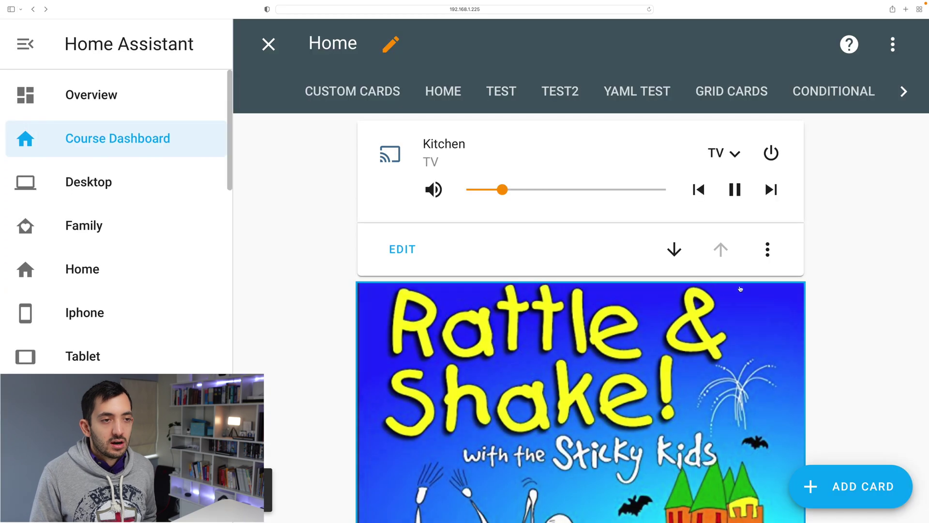
# - Change the Lounge card's artwork style to material and save it
pyautogui.scroll(-5, 719, 294)
pyautogui.scroll(1, 718, 294)
pyautogui.scroll(-2, 629, 388)
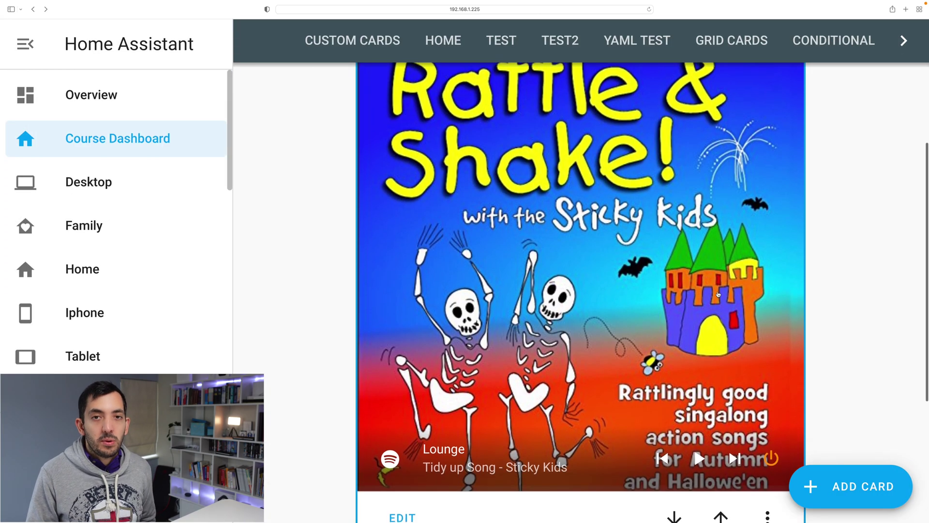
pyautogui.scroll(1, 409, 490)
pyautogui.click(409, 490)
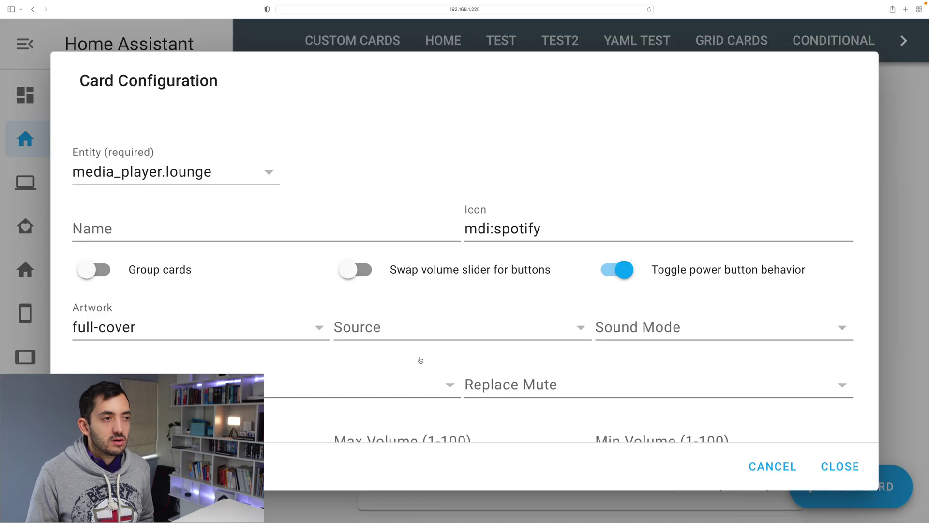
pyautogui.click(144, 343)
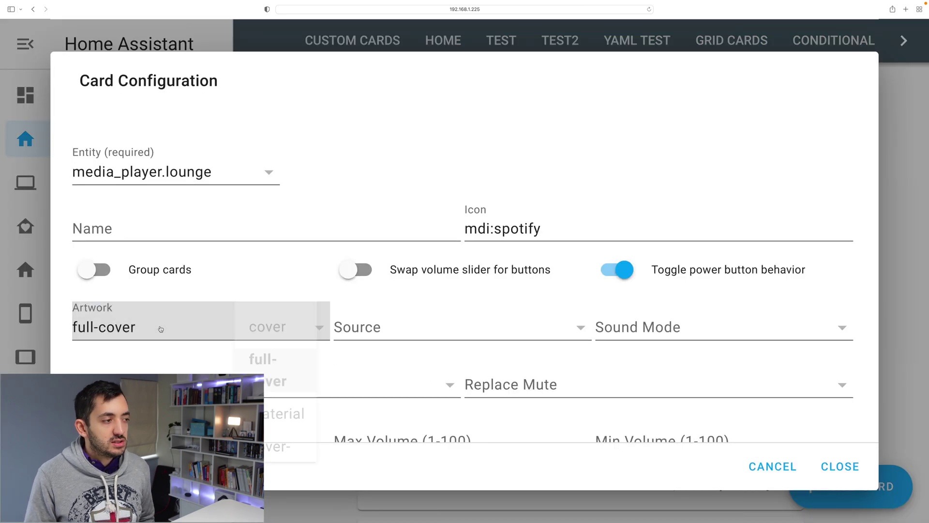
pyautogui.click(290, 413)
pyautogui.click(855, 478)
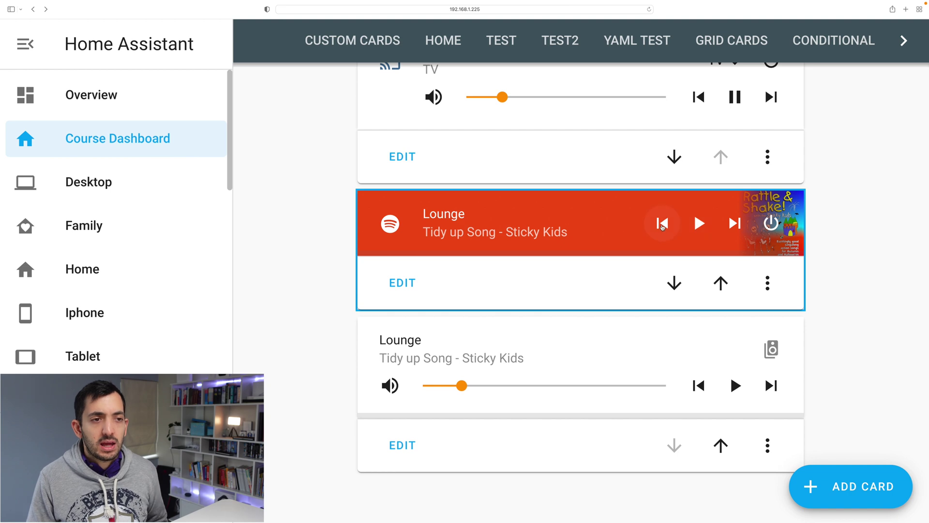
pyautogui.click(399, 282)
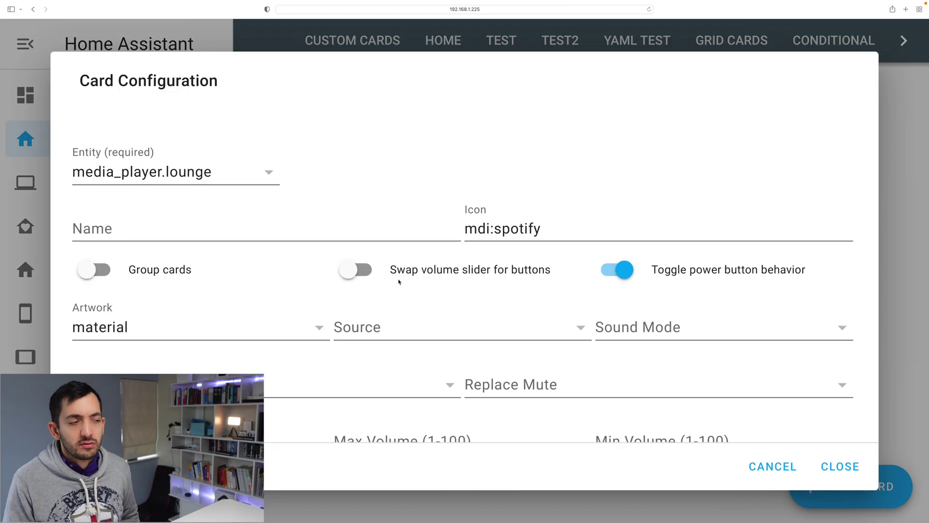
# - Turn off the Lounge card's toggle power button behaviour and review the Replace Mute options
pyautogui.scroll(-3, 310, 271)
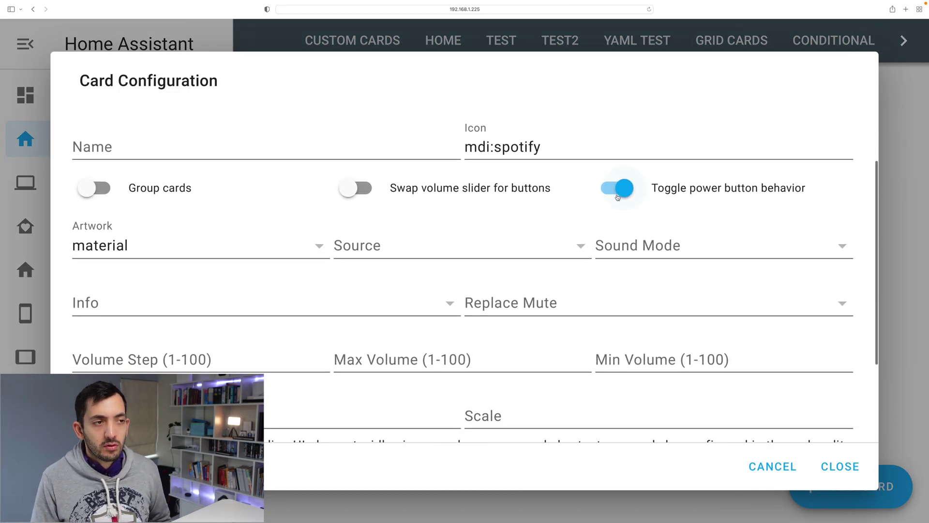
pyautogui.click(617, 189)
pyautogui.scroll(-2, 444, 231)
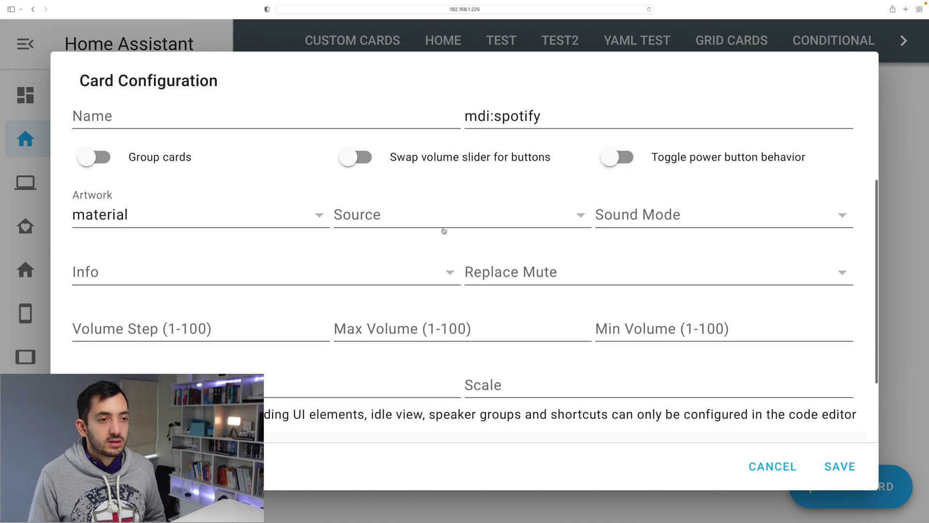
pyautogui.scroll(-3, 444, 231)
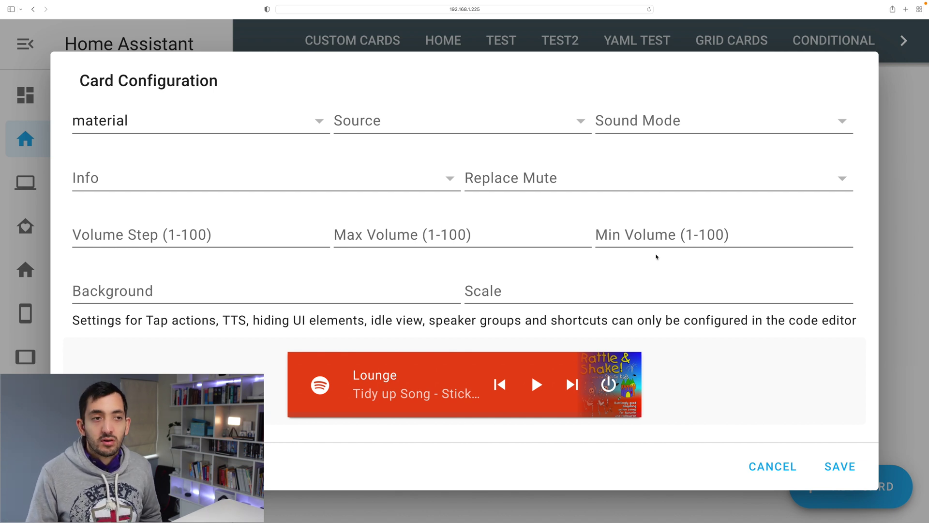
pyautogui.click(523, 176)
pyautogui.scroll(1, 525, 186)
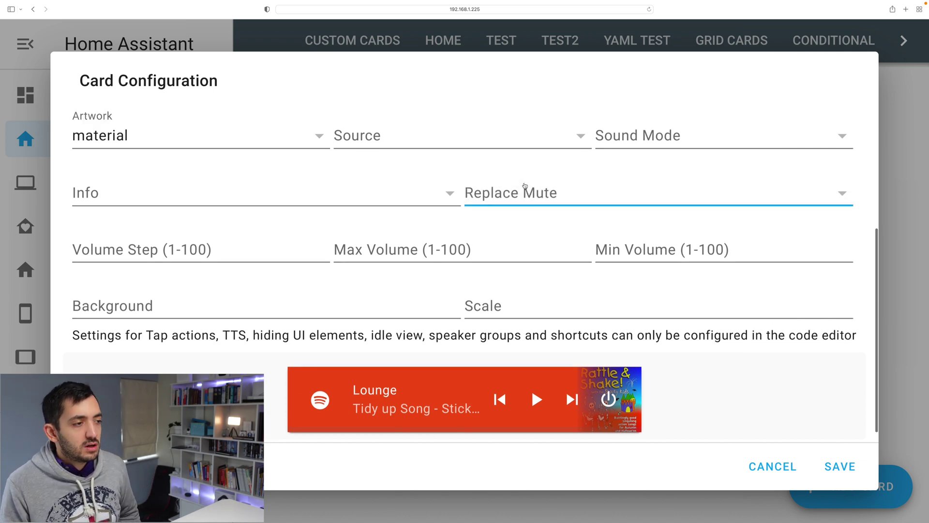
pyautogui.scroll(3, 525, 186)
# - Set the artwork to cover and turn on group cards, keeping the volume slider
pyautogui.click(145, 281)
pyautogui.click(270, 281)
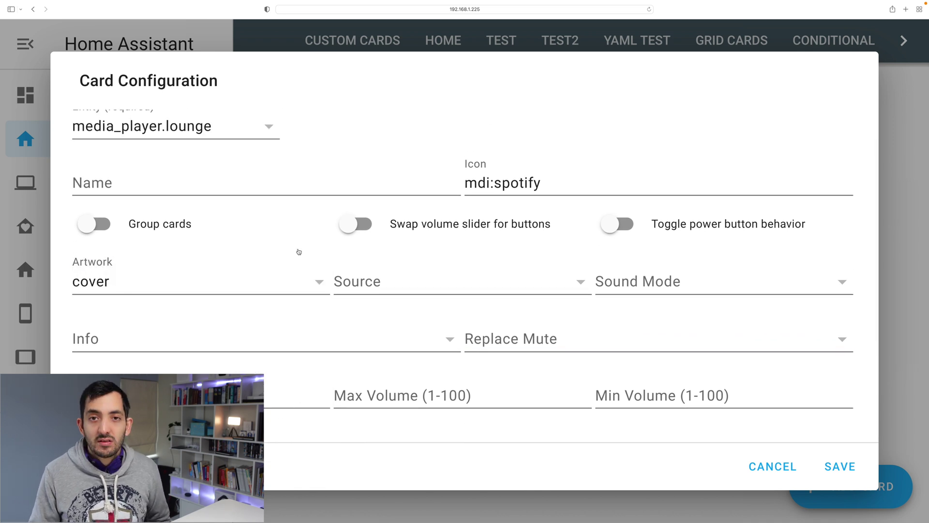
pyautogui.click(352, 233)
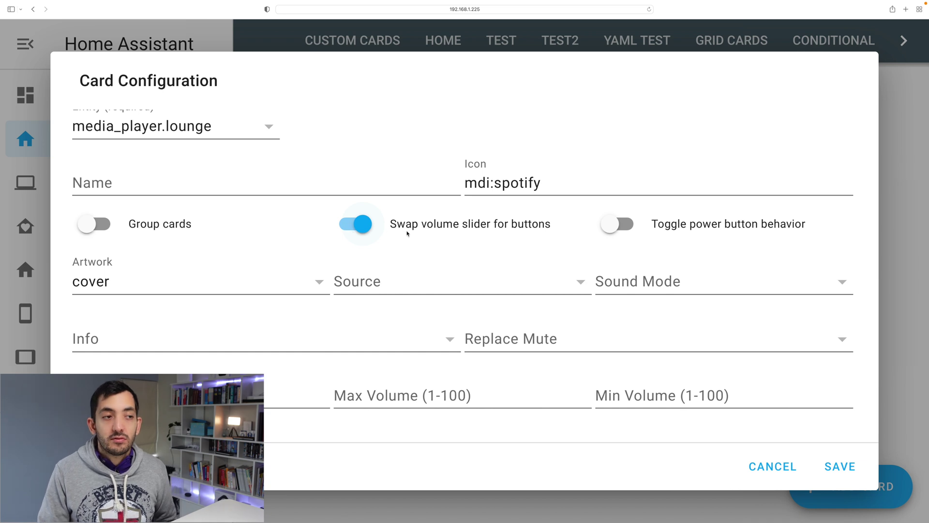
pyautogui.click(365, 228)
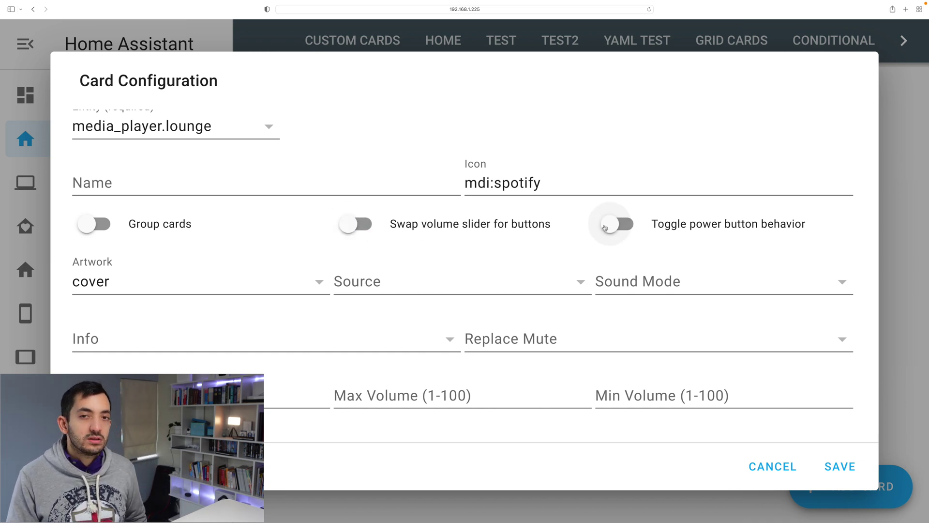
pyautogui.click(94, 226)
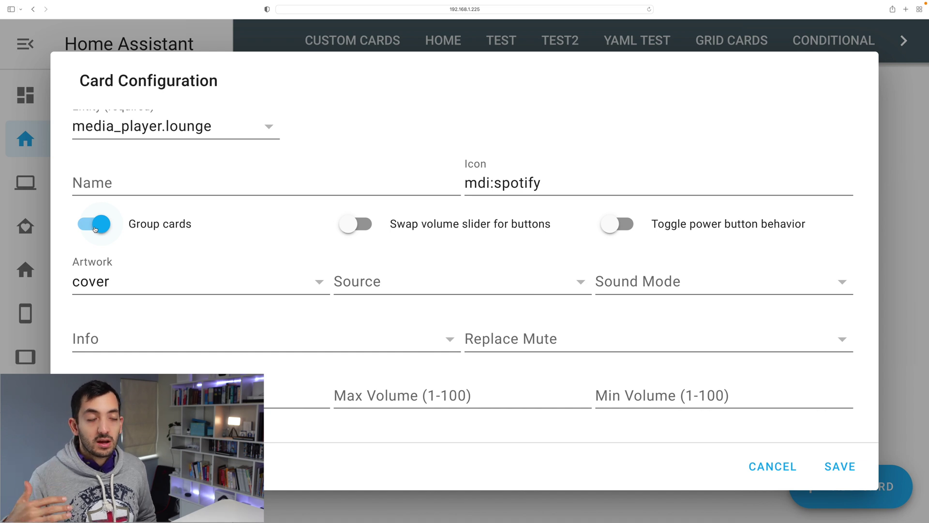
pyautogui.scroll(-3, 187, 271)
pyautogui.scroll(4, 187, 271)
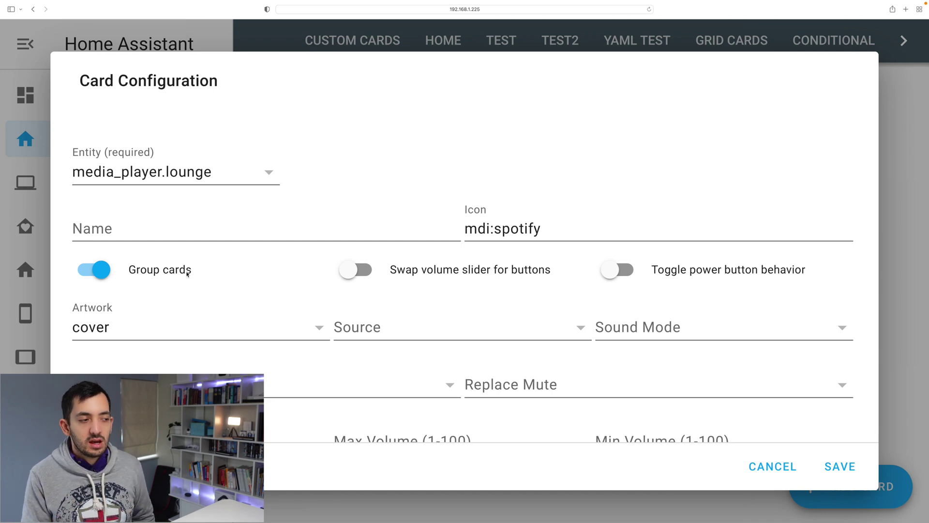
pyautogui.click(121, 466)
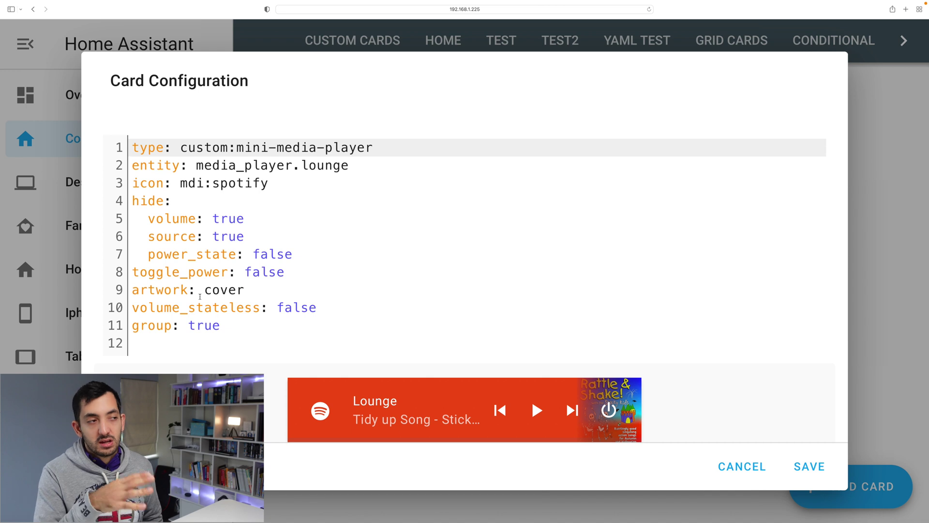
# - Save the Lounge card's cover artwork and grouping changes
pyautogui.click(807, 467)
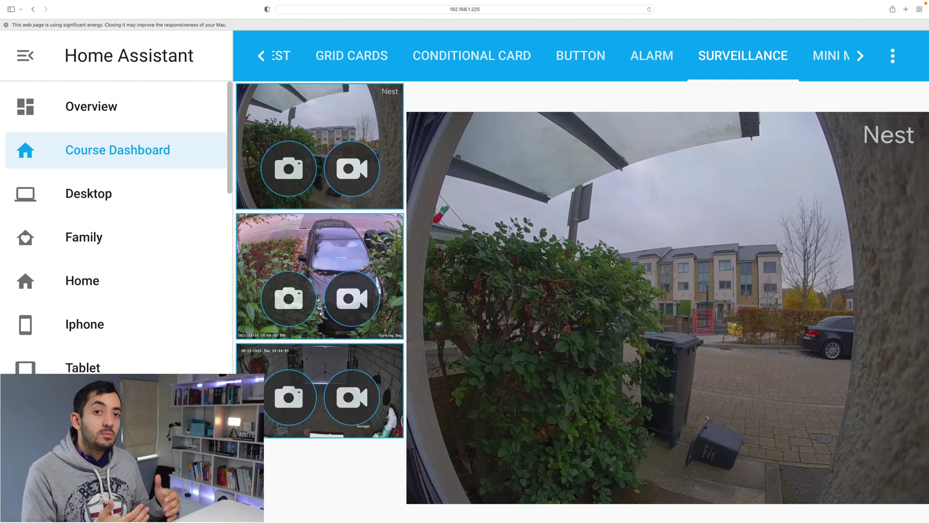
# - Enlarge the Garage camera feed in the surveillance card
pyautogui.click(279, 359)
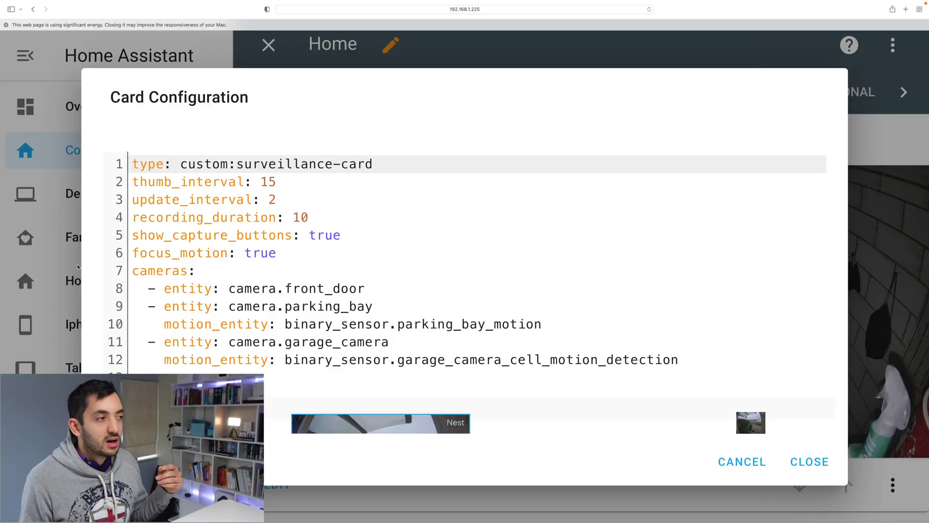
pyautogui.moveTo(219, 182); pyautogui.dragTo(288, 179)
pyautogui.click(288, 180)
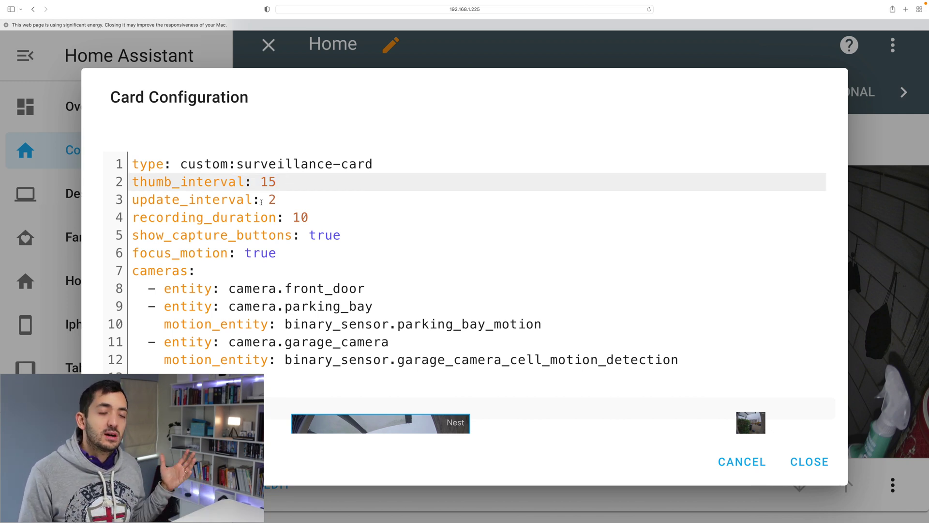
pyautogui.moveTo(148, 288); pyautogui.dragTo(356, 281)
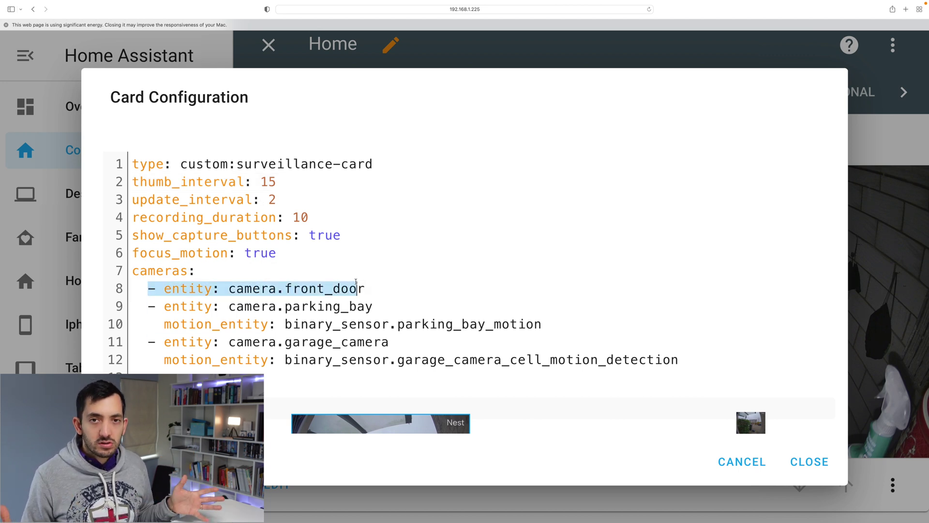
pyautogui.click(293, 288)
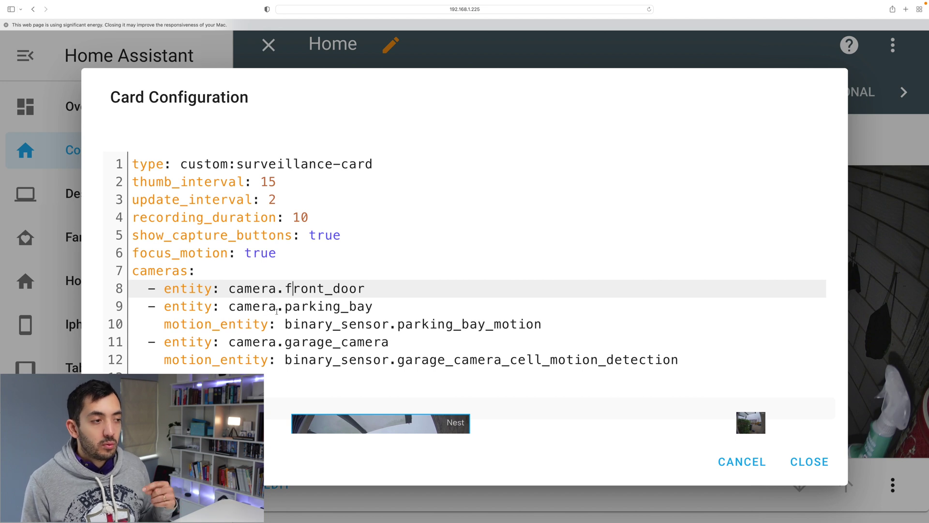
pyautogui.moveTo(277, 306); pyautogui.dragTo(391, 307)
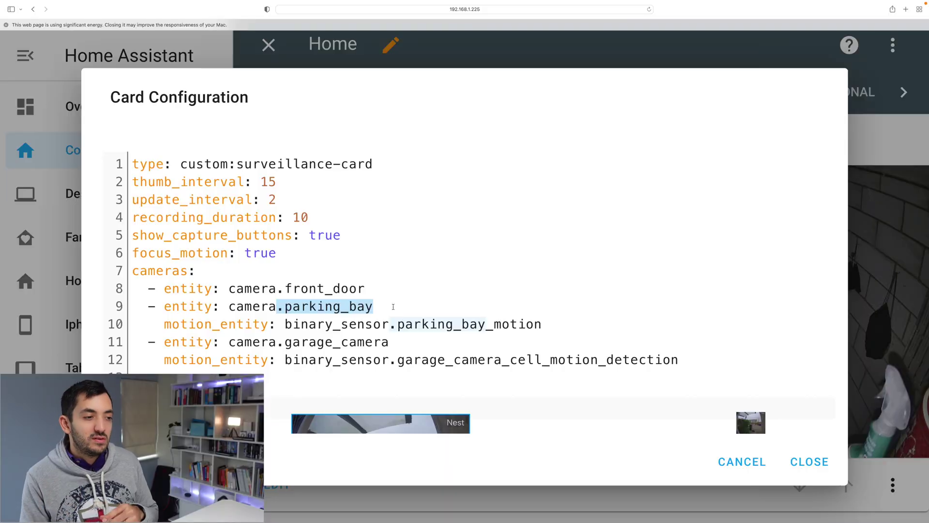
pyautogui.click(394, 309)
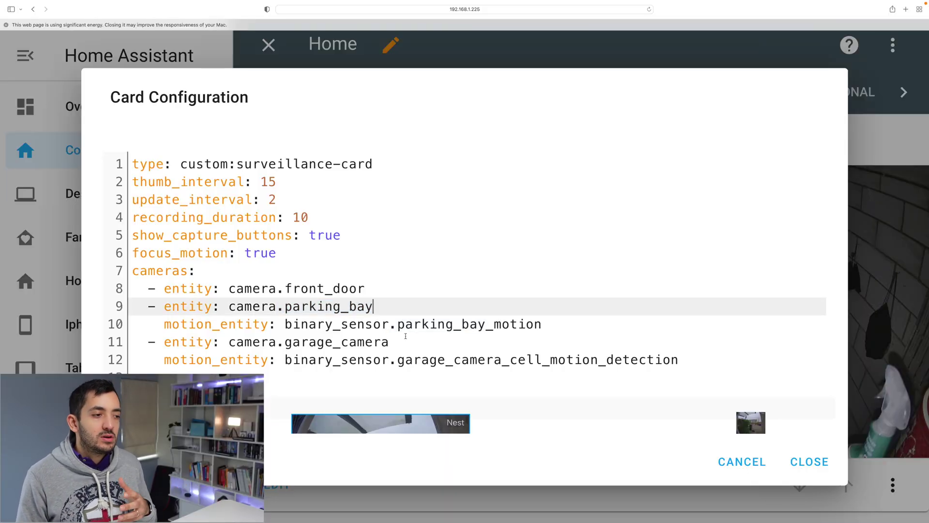
pyautogui.moveTo(164, 350); pyautogui.dragTo(131, 324)
pyautogui.click(517, 324)
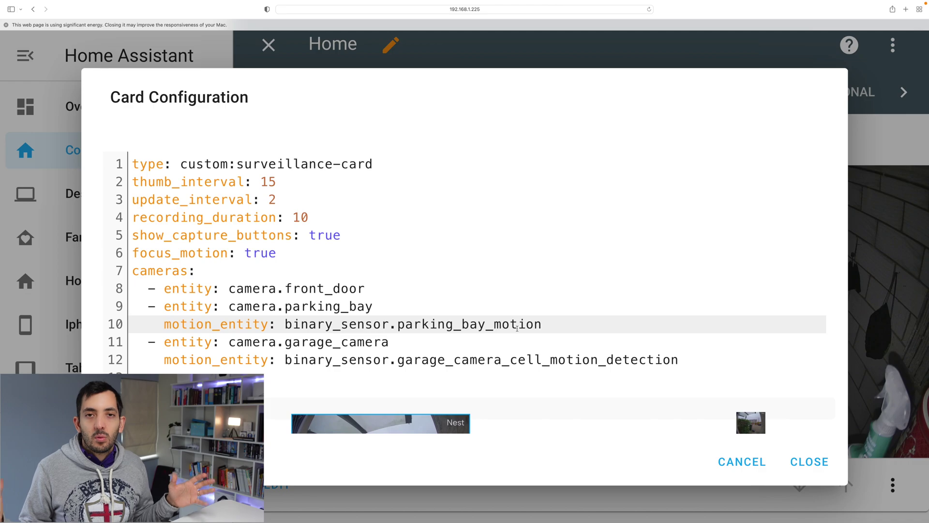